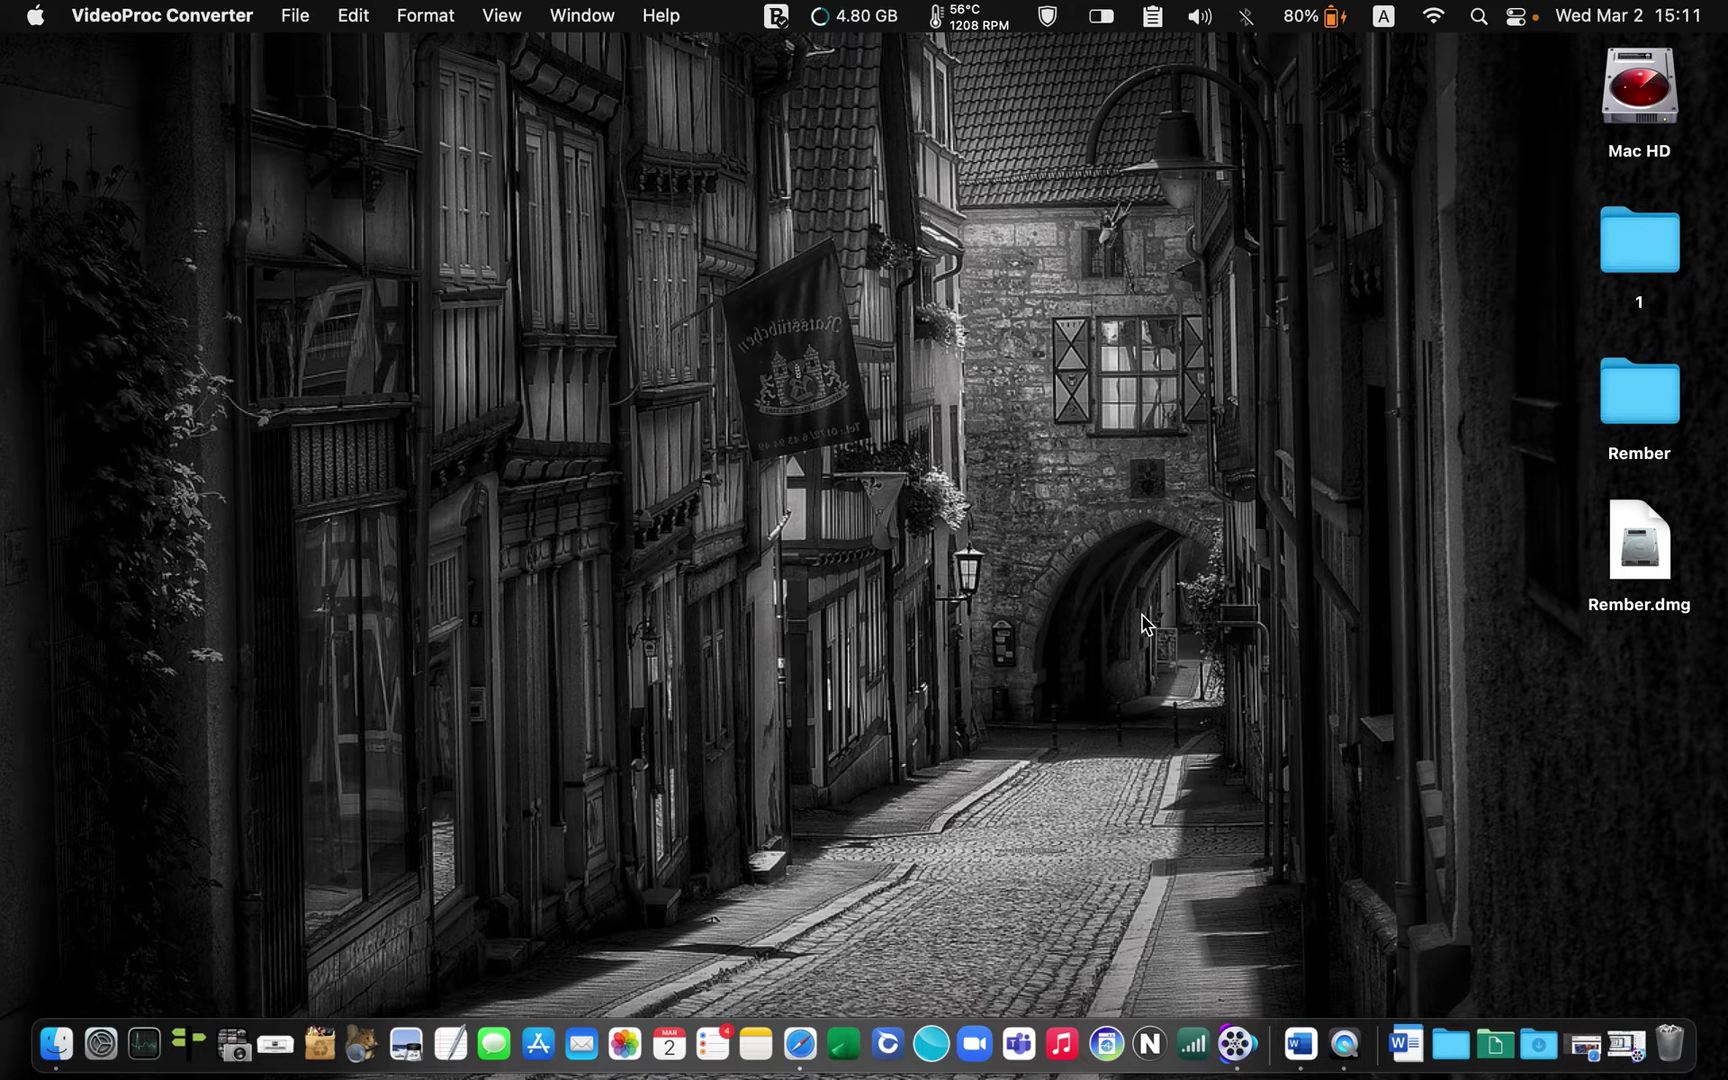
- Open the Kelley Computing site in Safari and show Safari's Privacy preferences
click(1586, 1045)
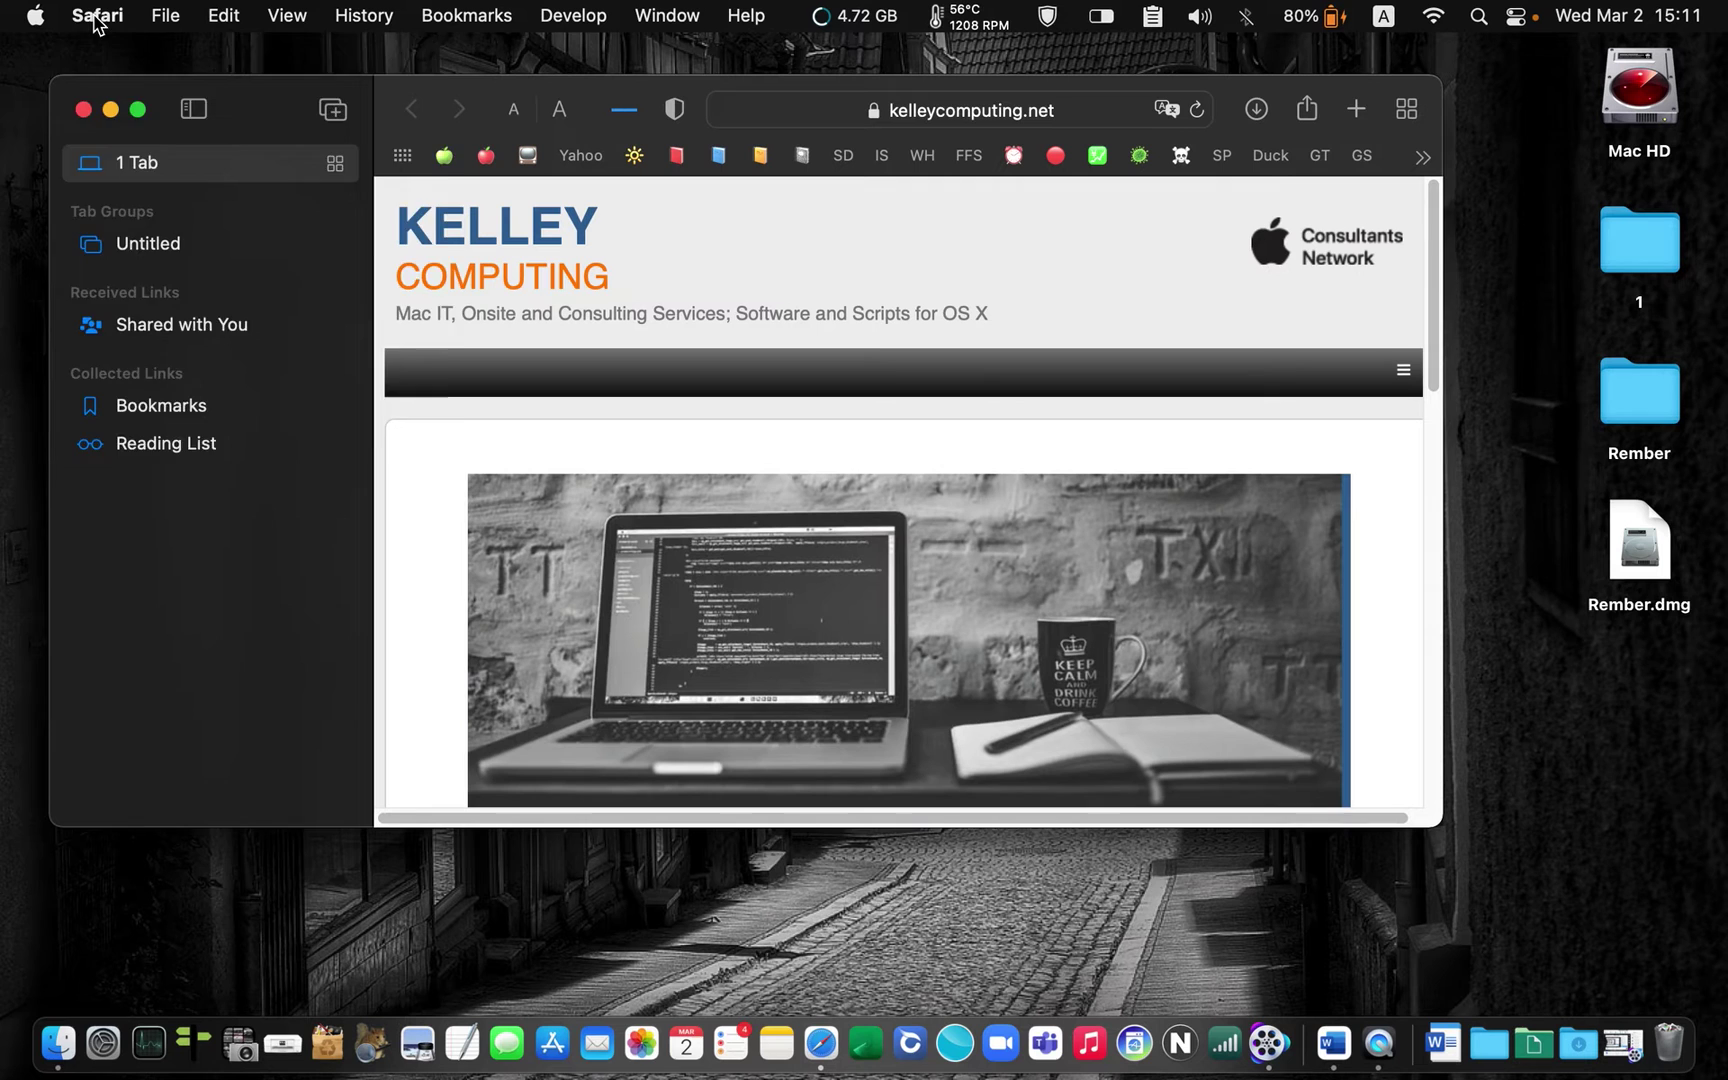
click(97, 17)
click(101, 131)
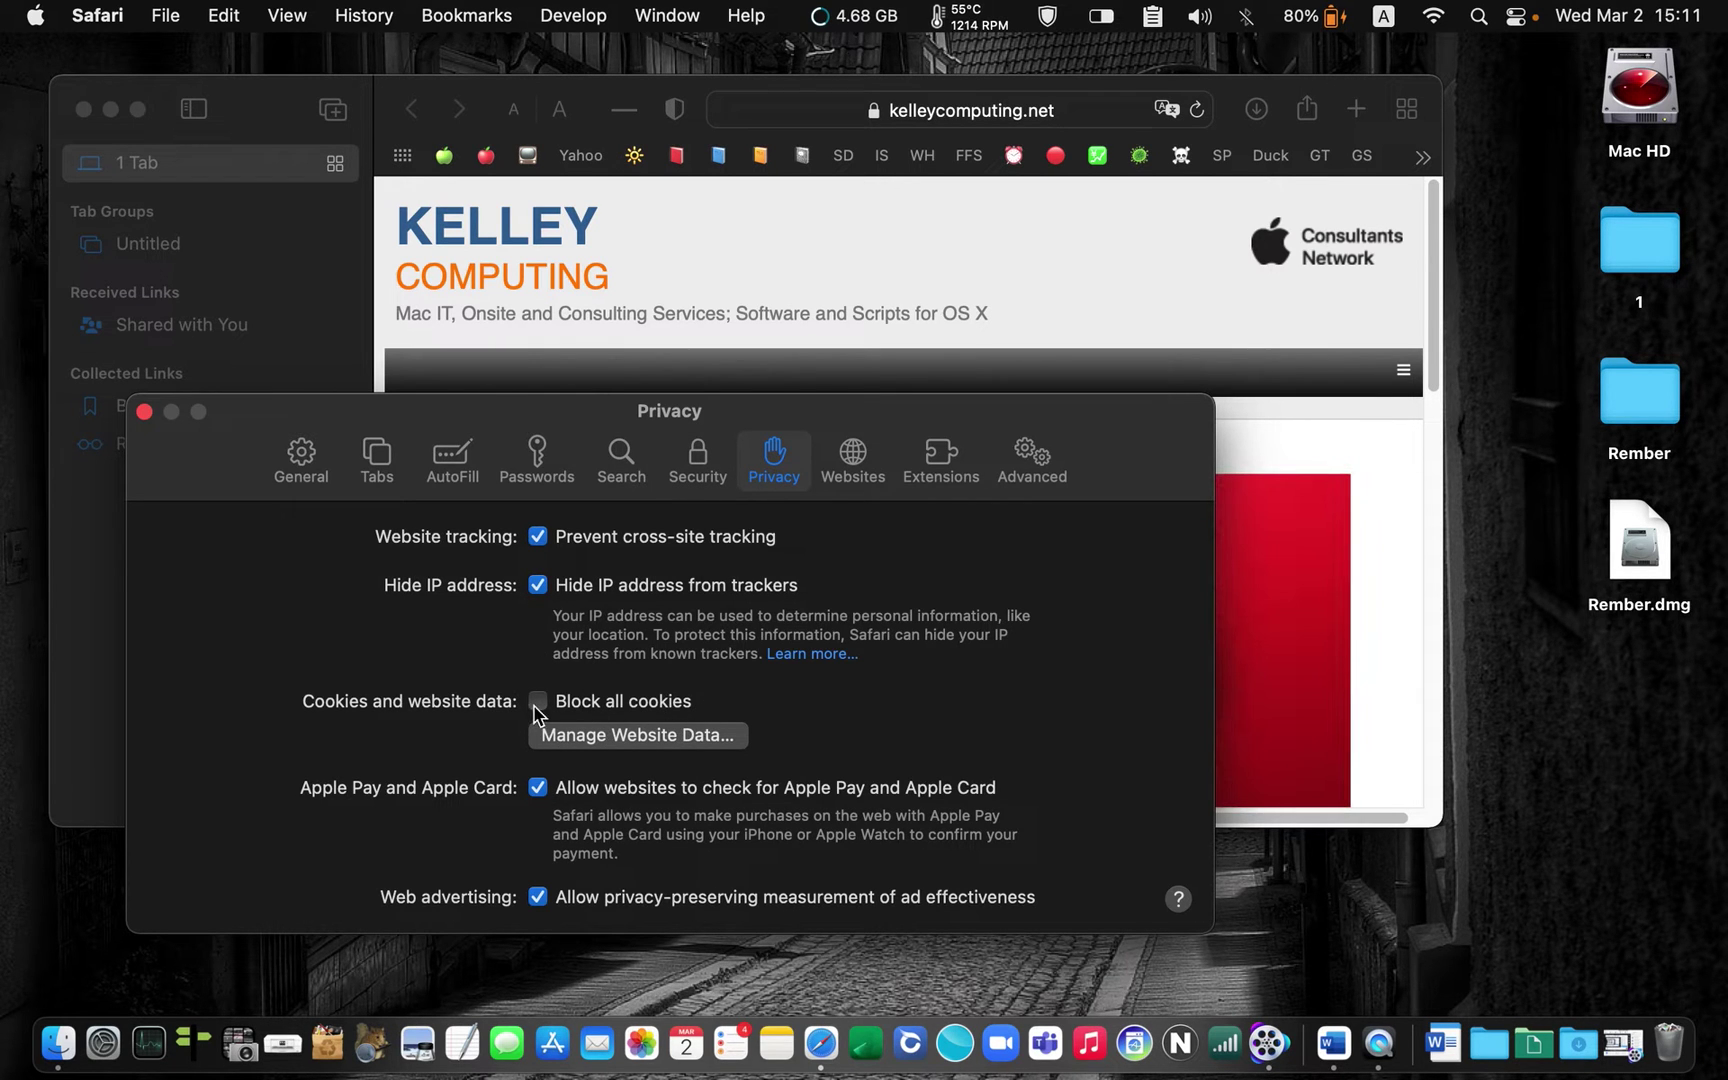
- Close Safari Preferences and go to the Kelley Computing Downloads page
click(144, 412)
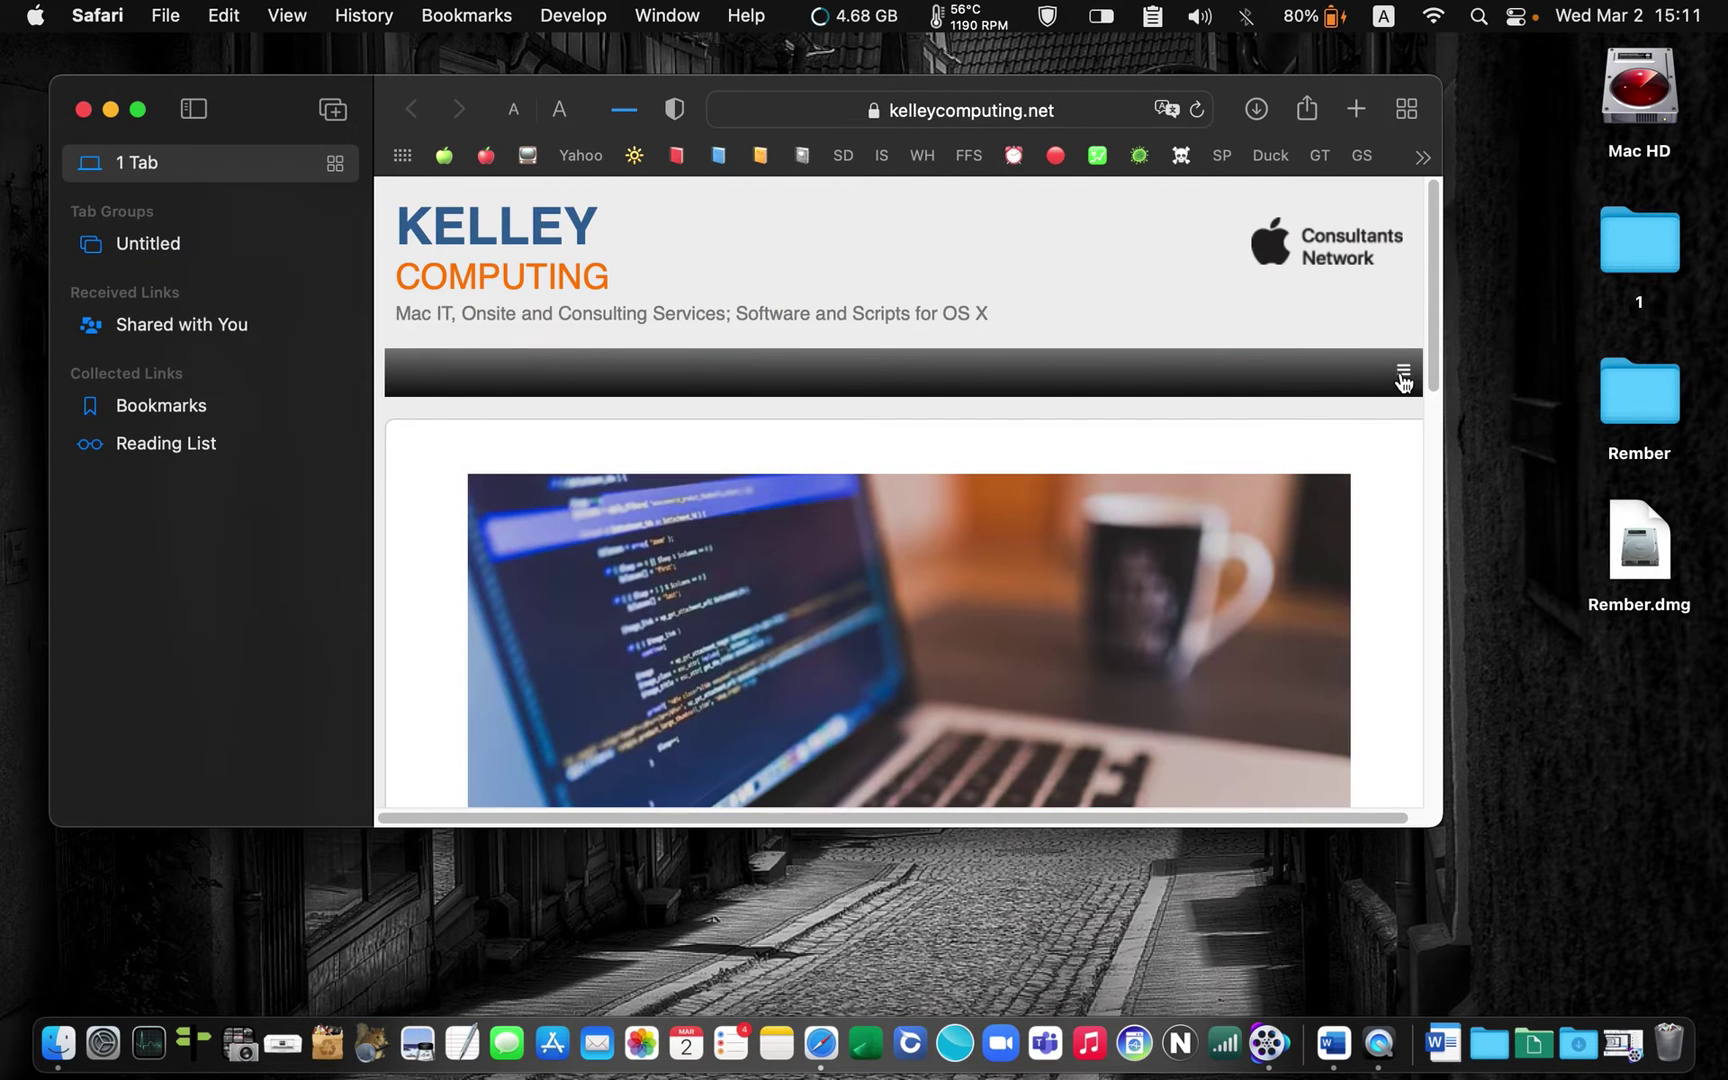
click(1404, 375)
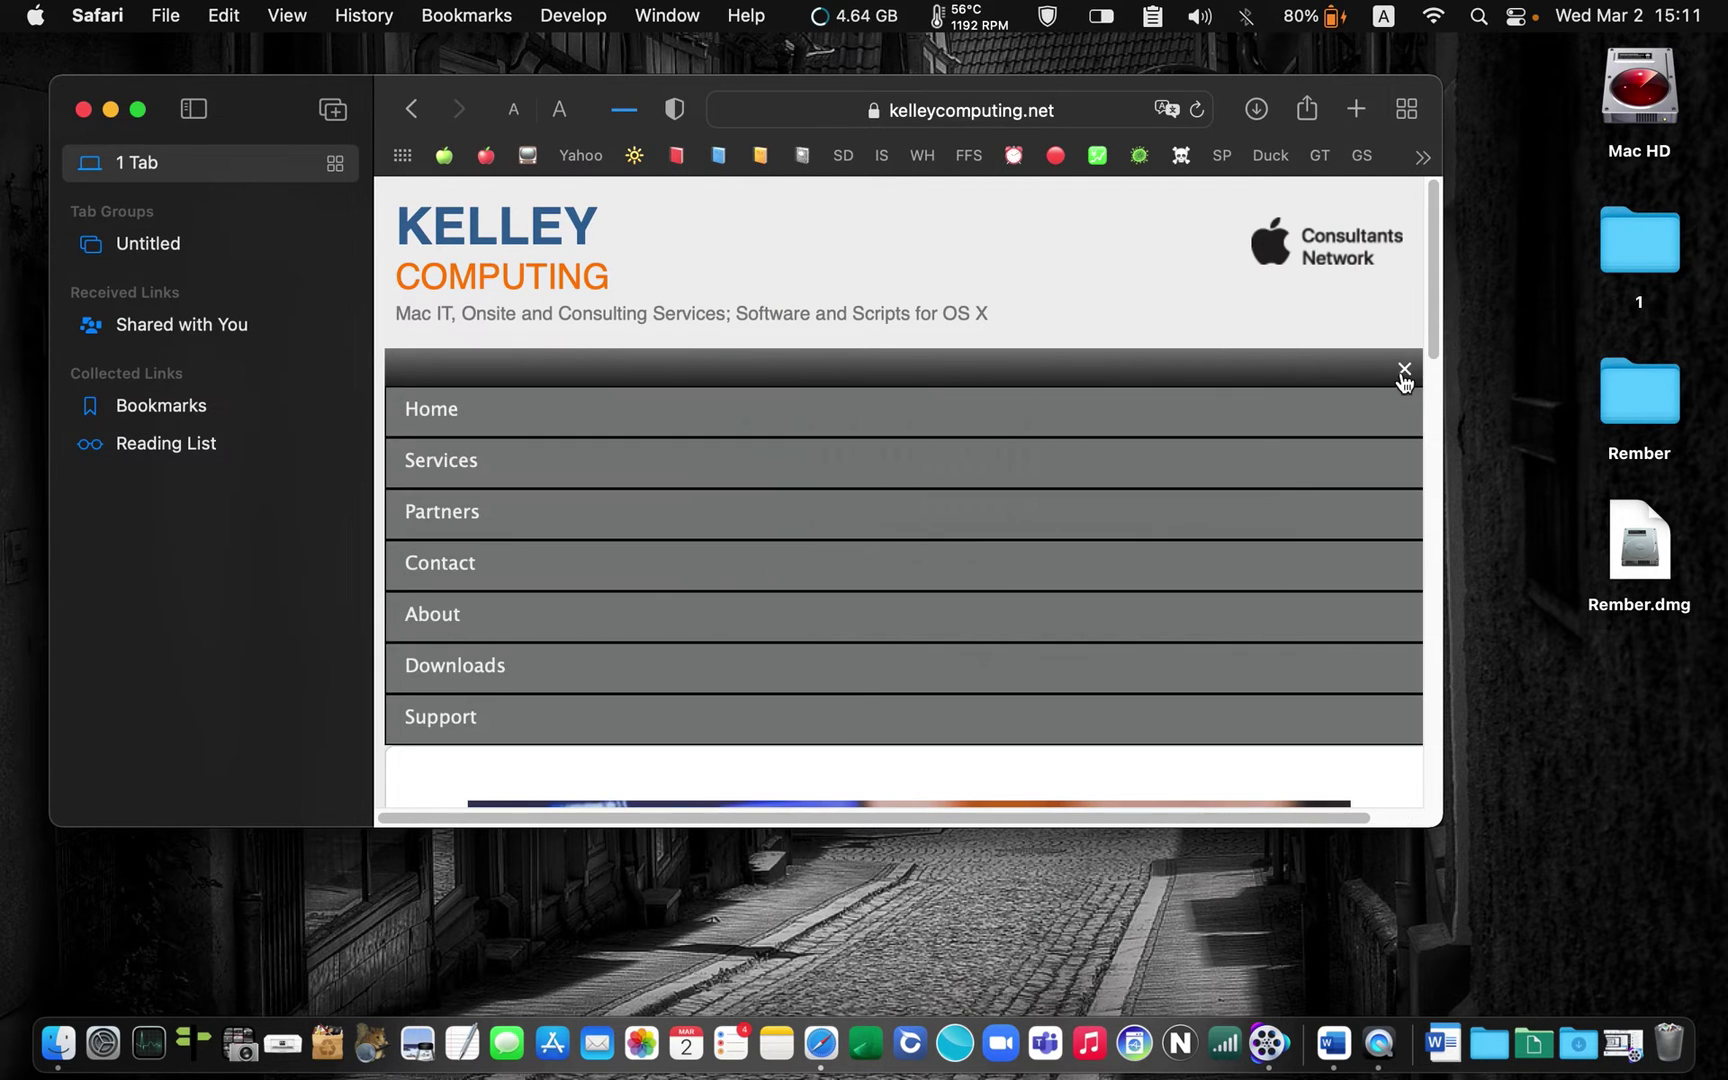
click(601, 683)
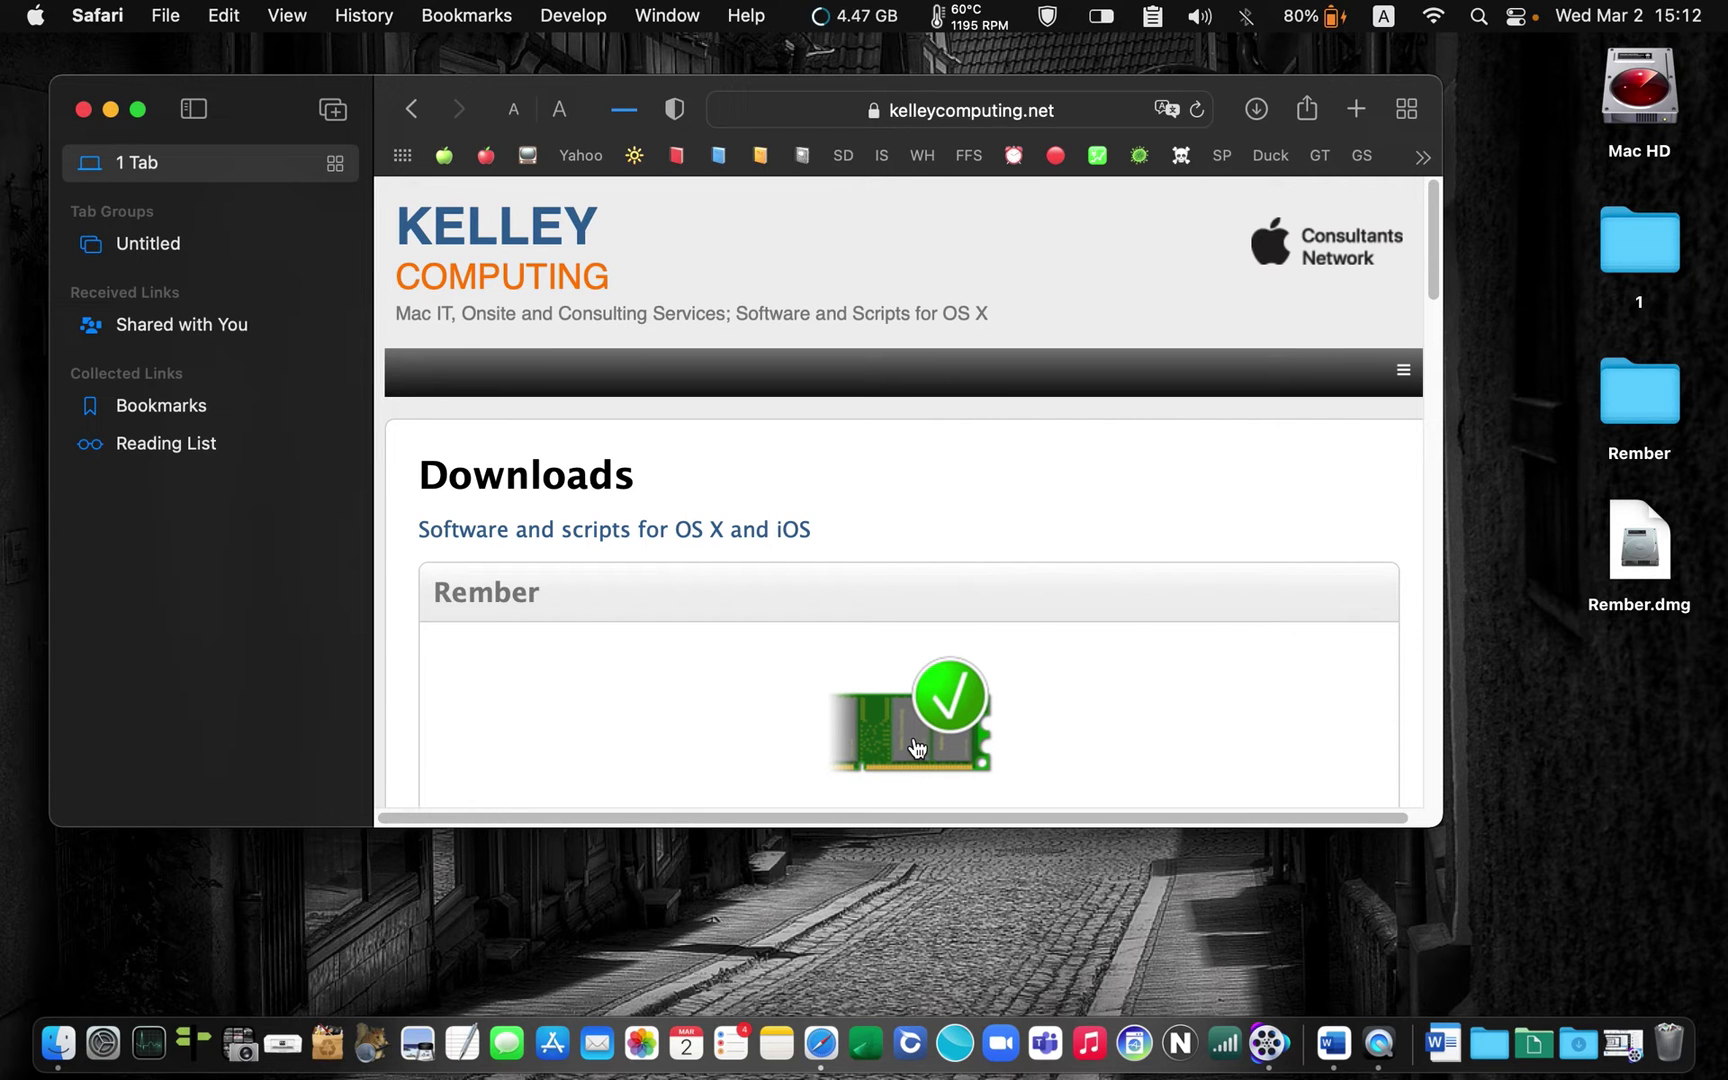
- Download Rember from its product page, then close the Safari window
click(916, 747)
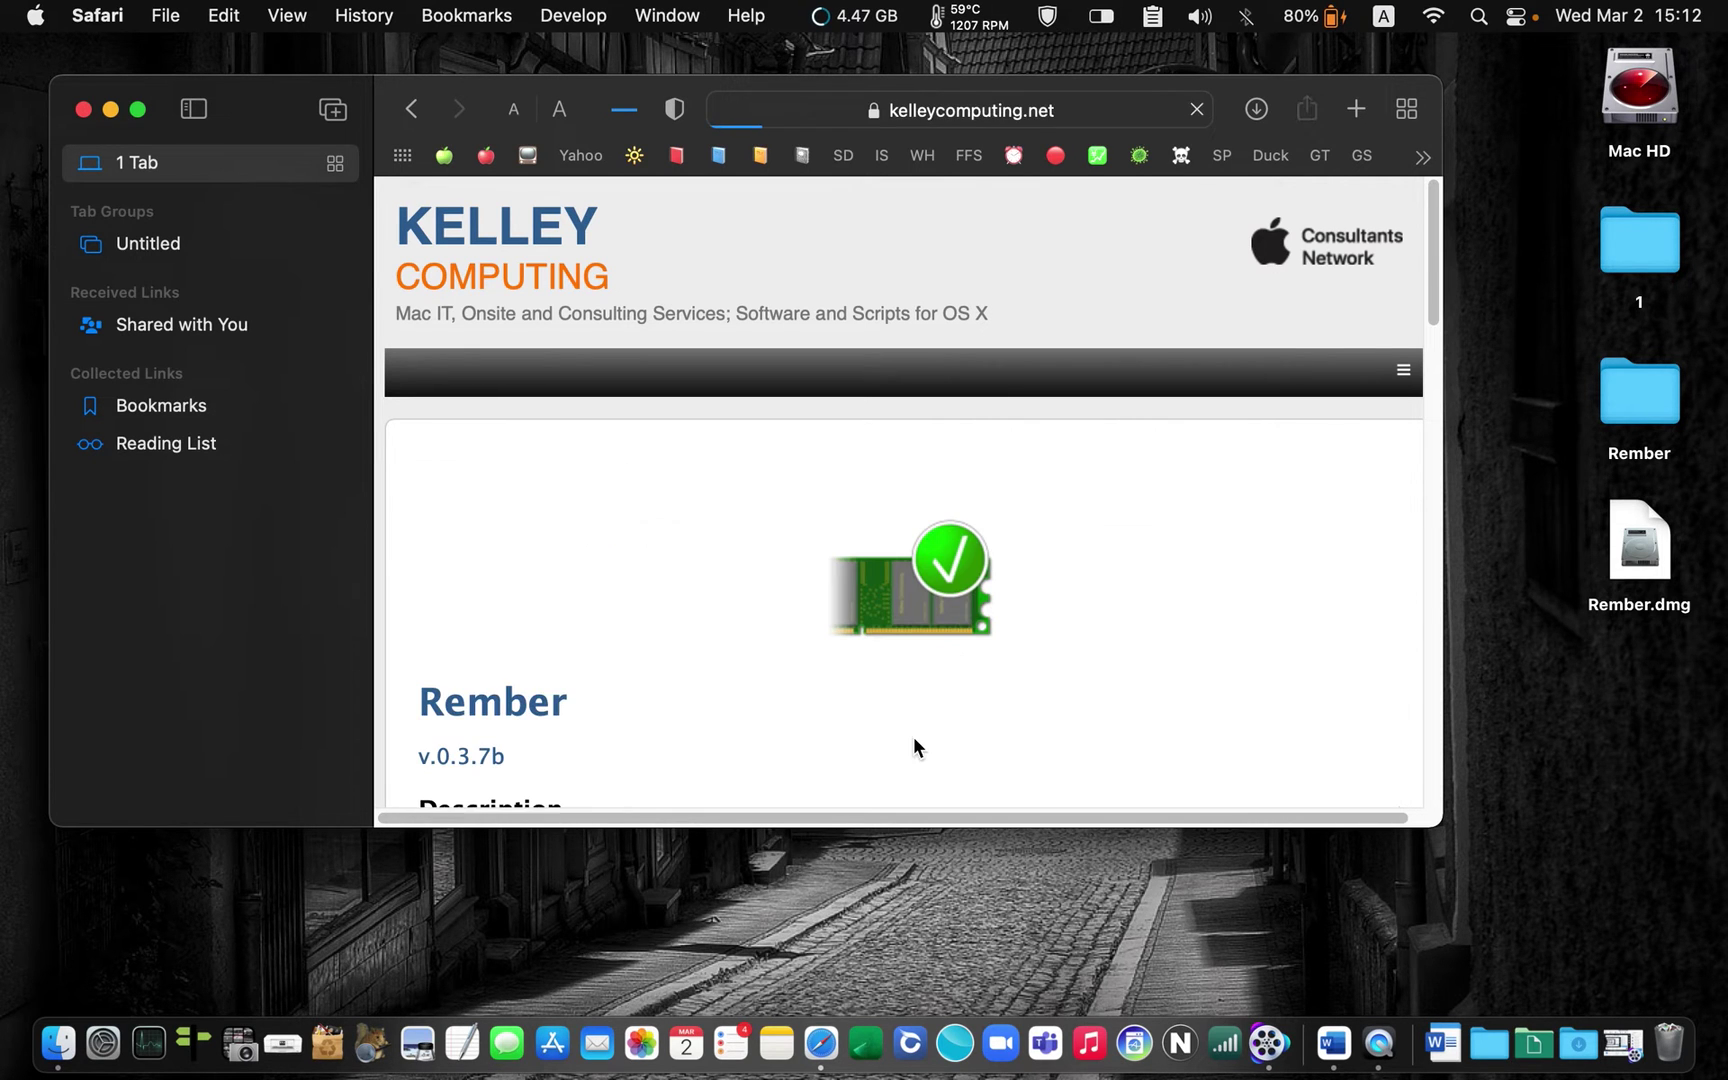
click(916, 608)
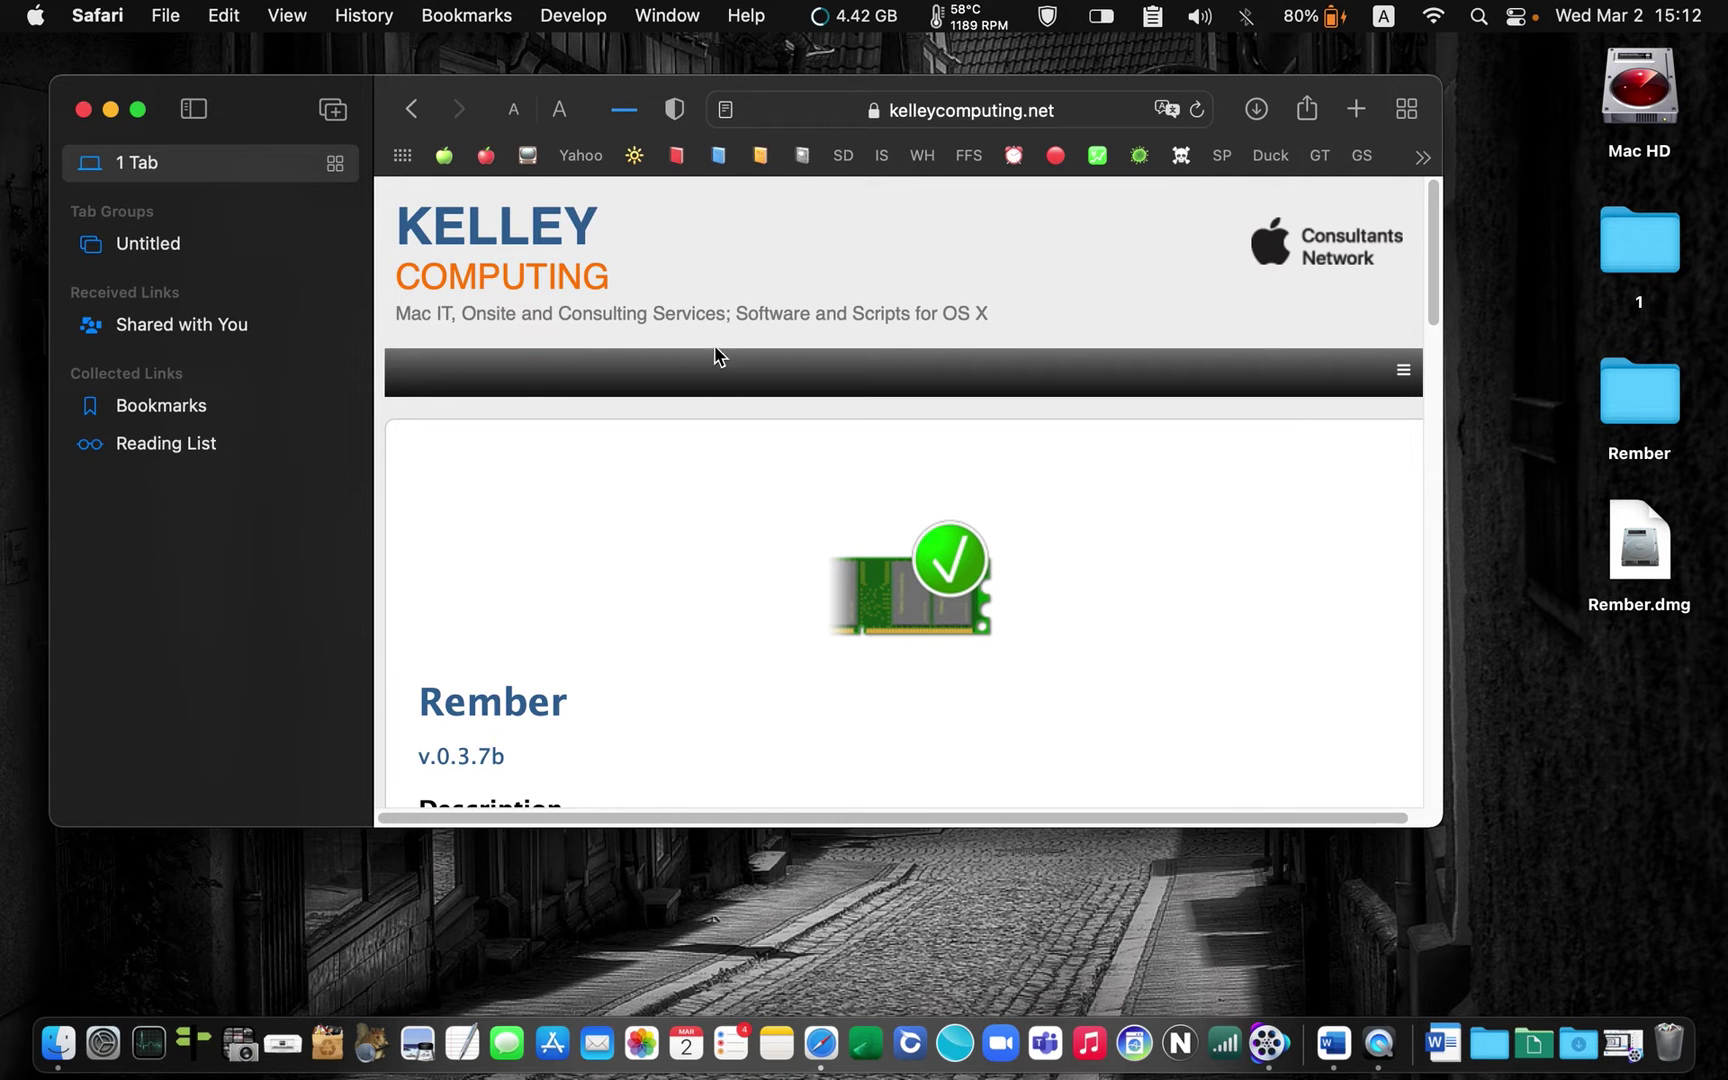
click(84, 110)
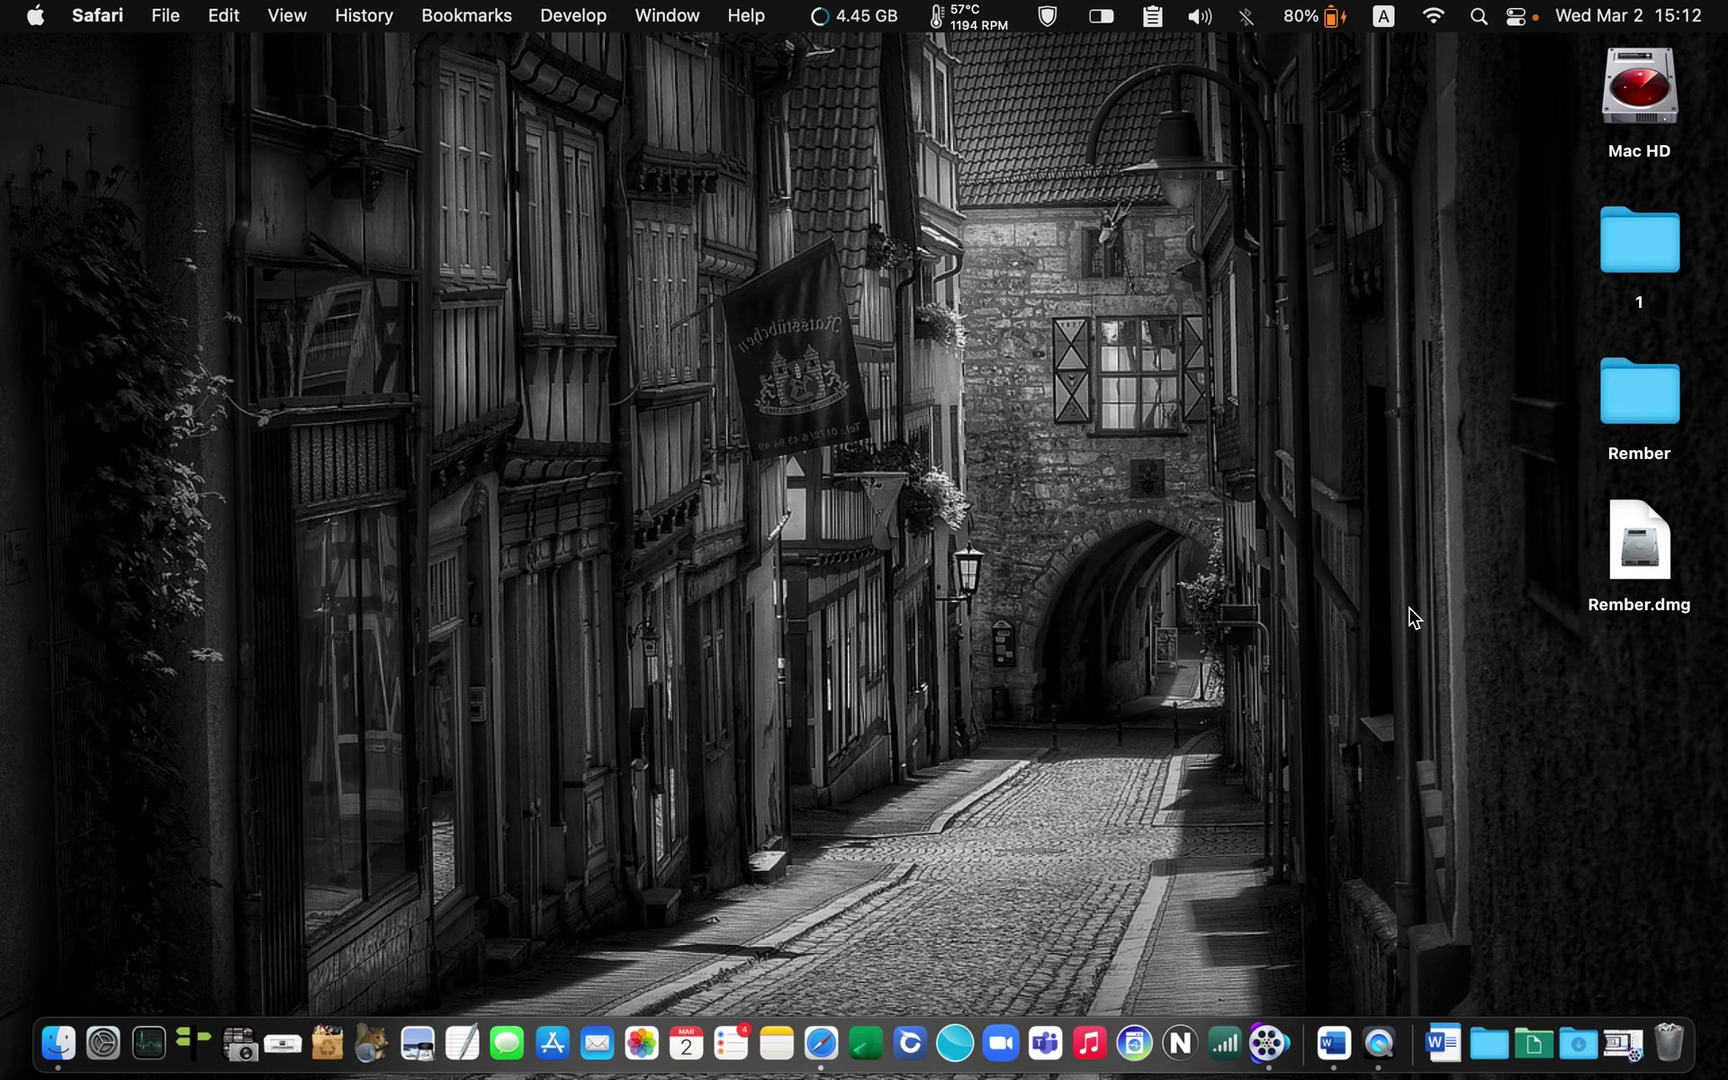
- Mount Rember.dmg, copy Rember into Mac HD's Applications, and view that folder
double_click(1640, 563)
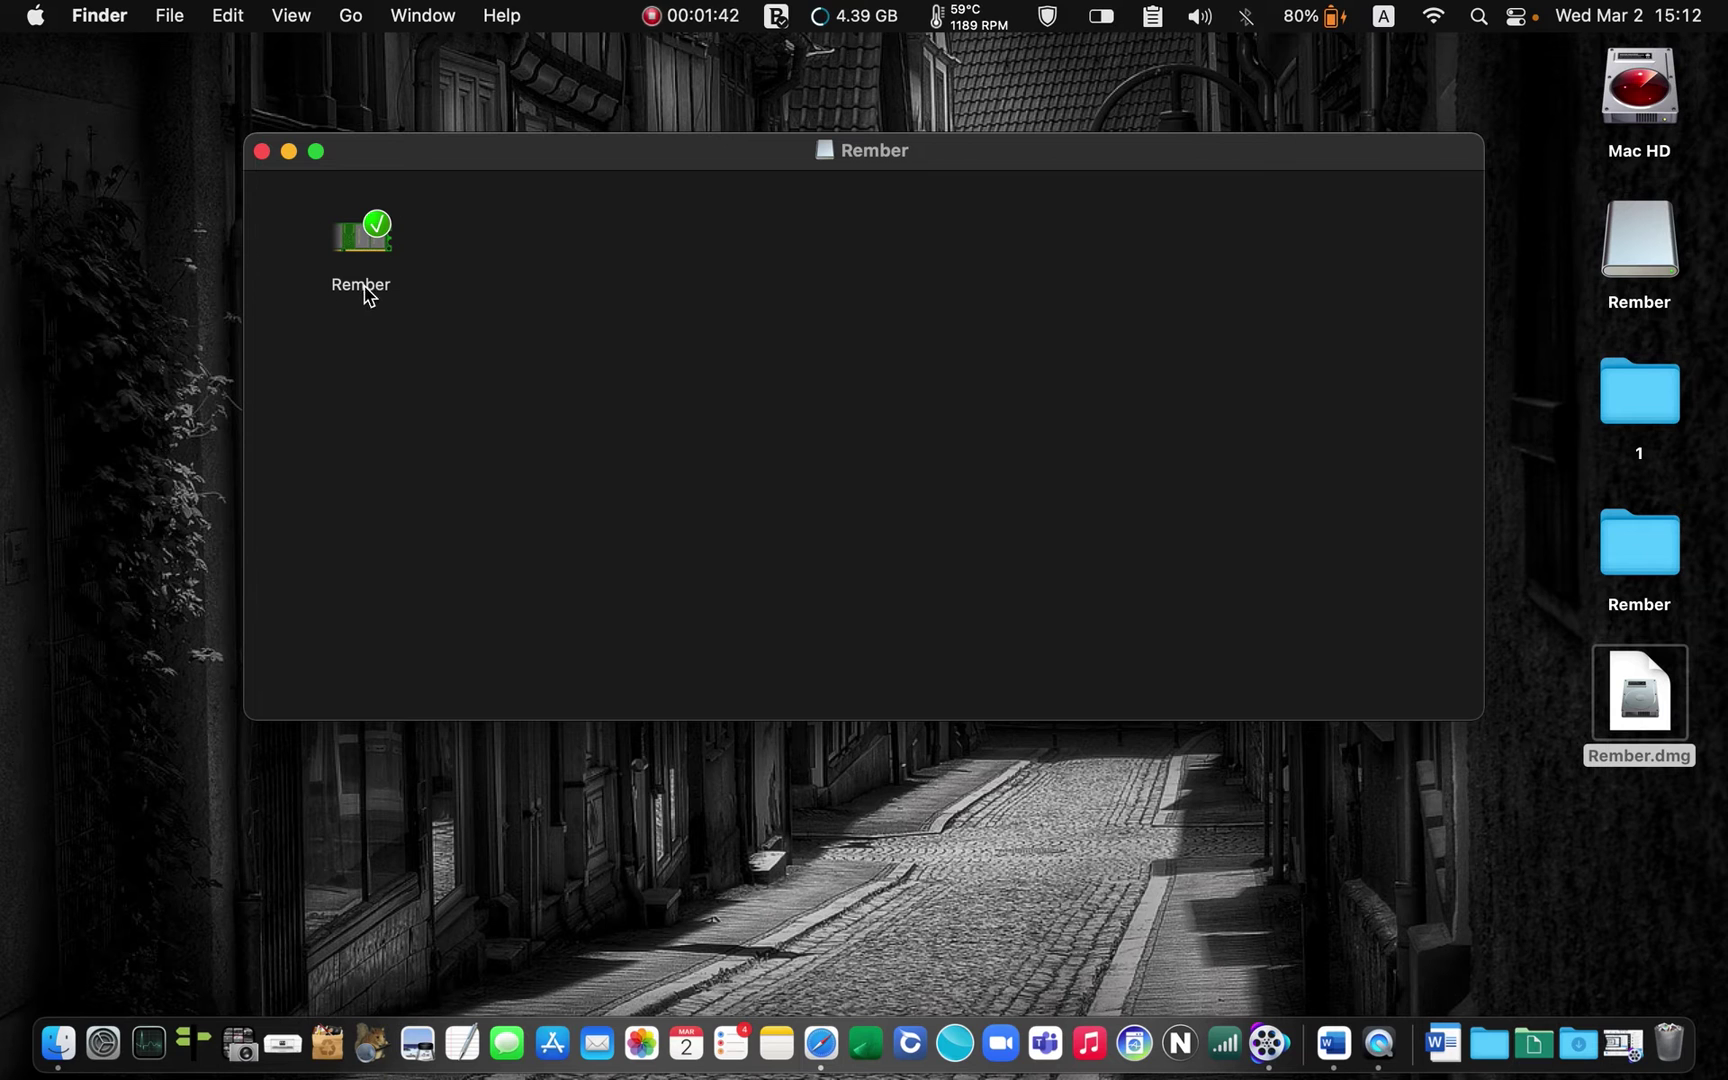
drag(363, 247, 1648, 103)
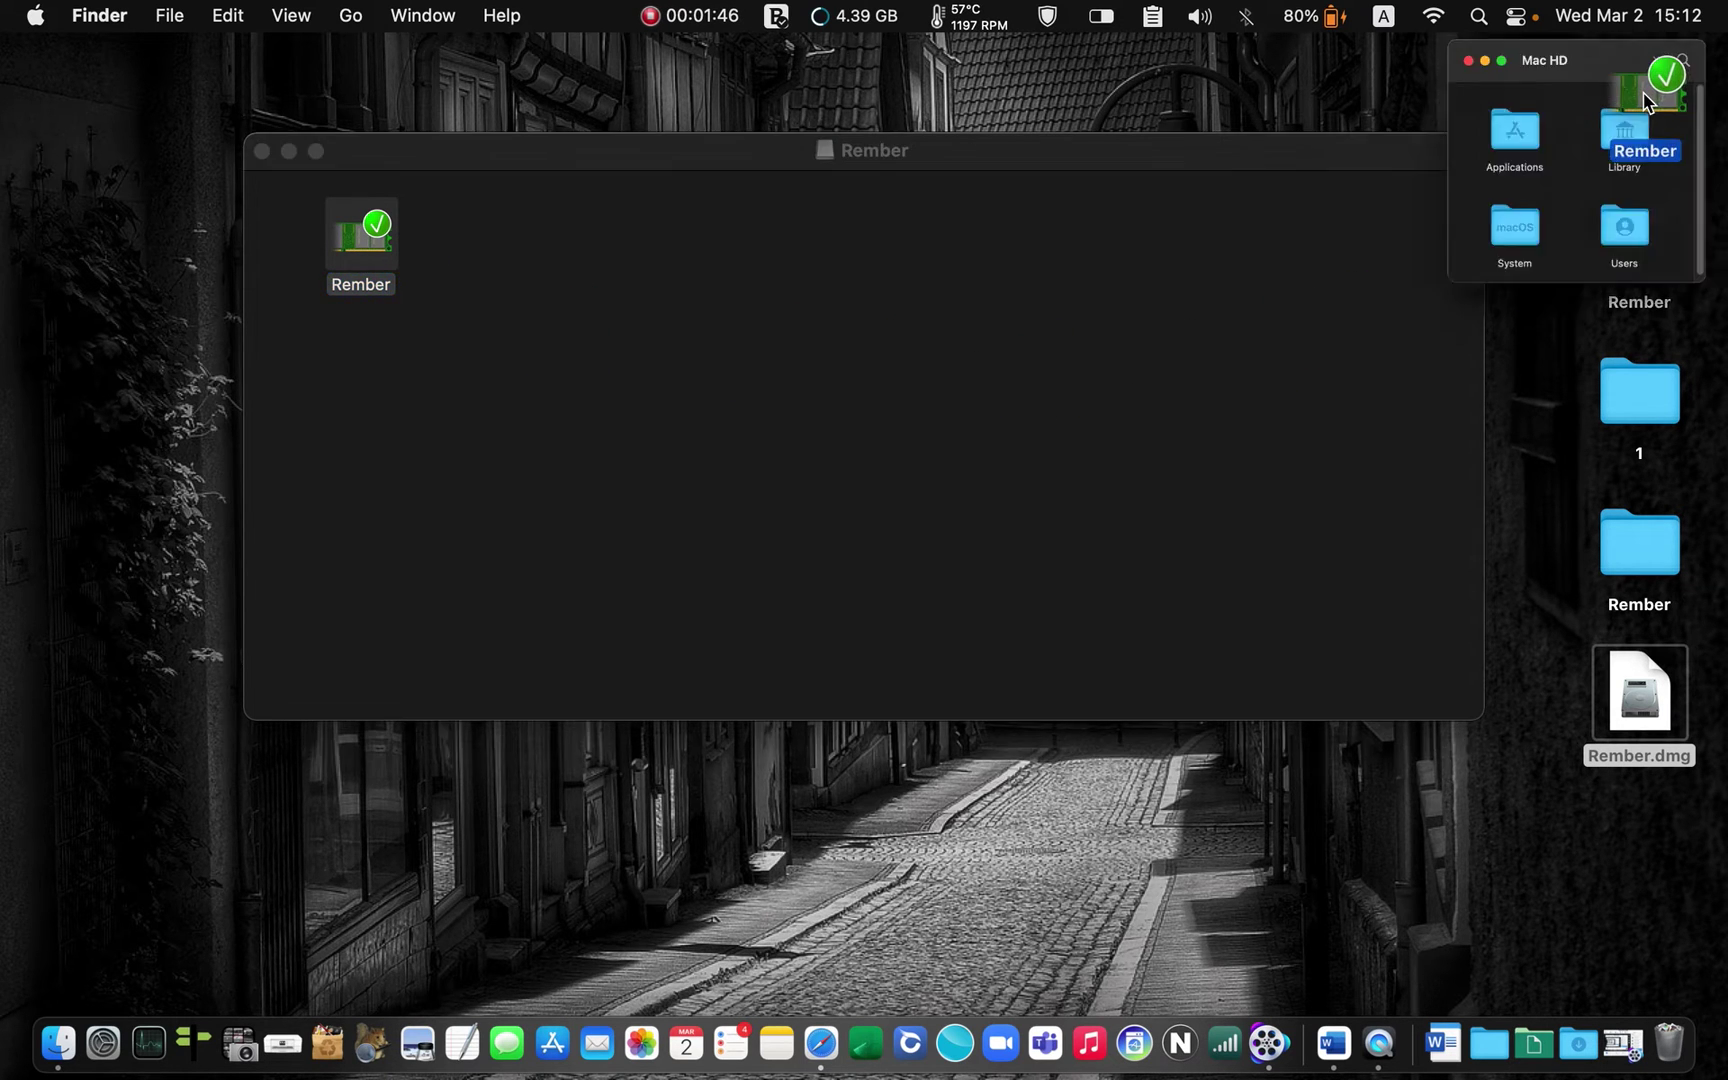
mouse_move(1648, 103)
mouse_down()
mouse_move(1495, 182)
mouse_move(1414, 185)
mouse_up()
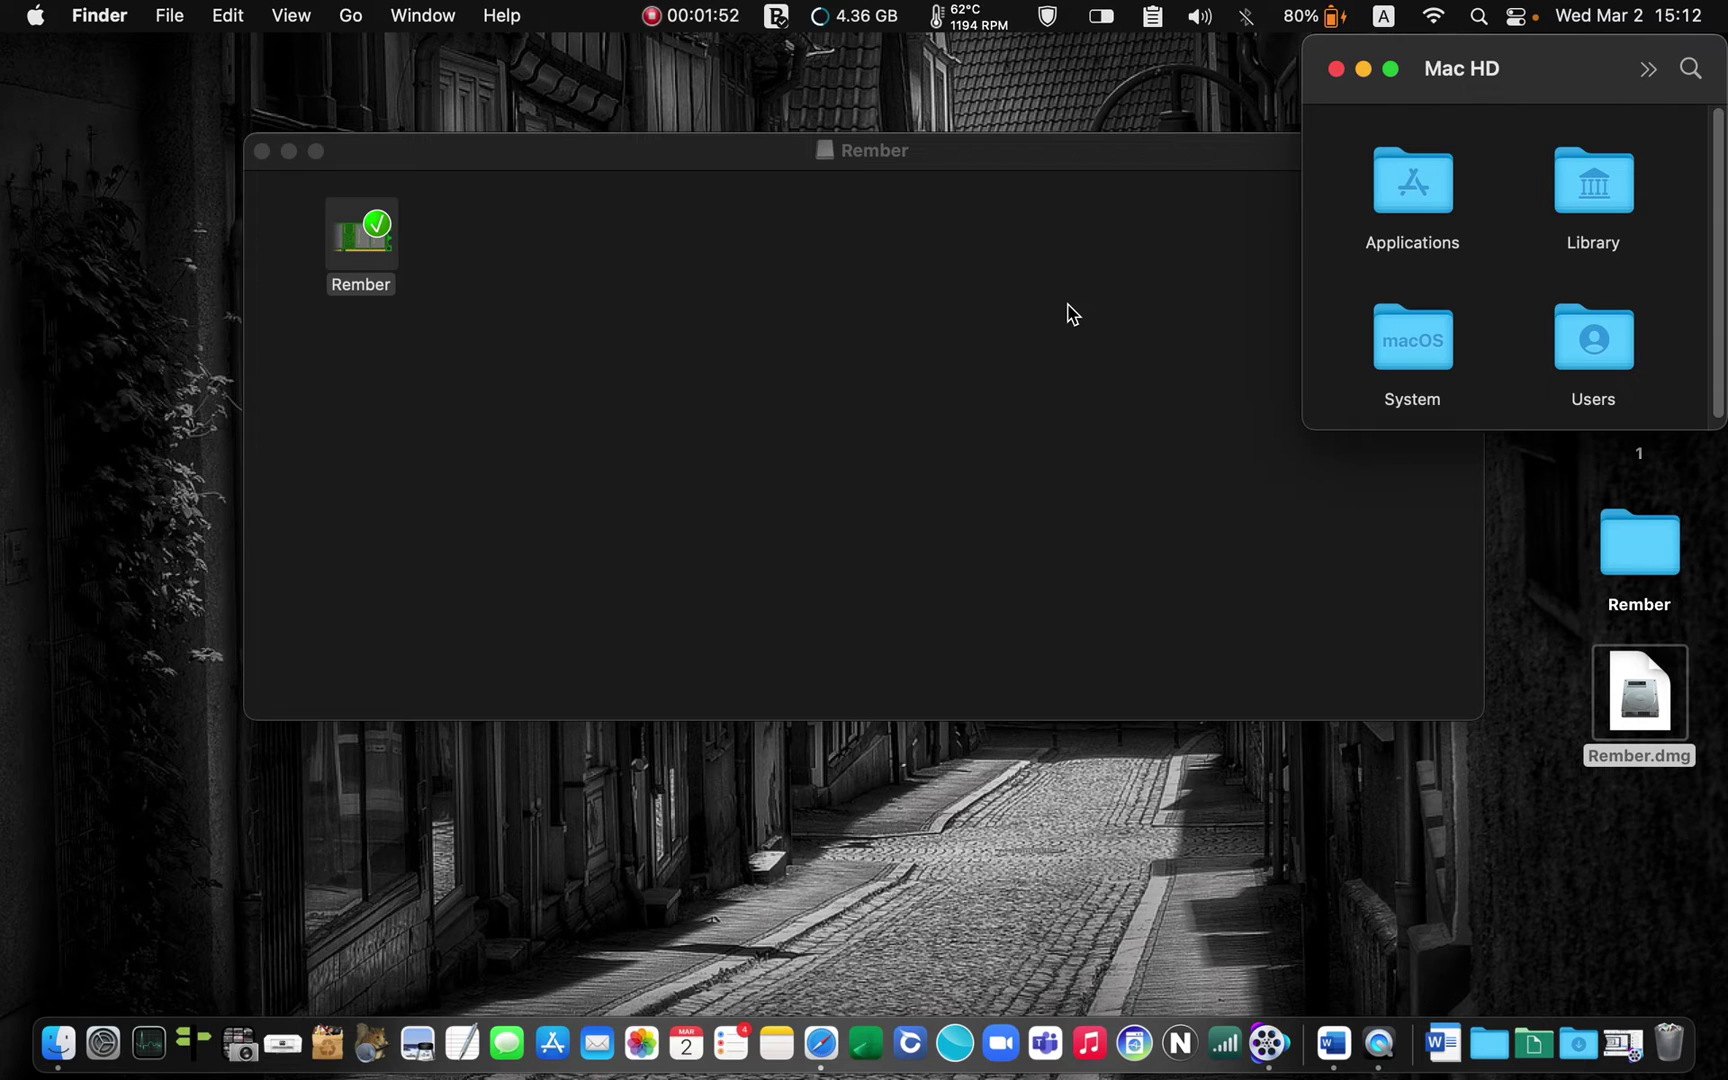
click(266, 153)
double_click(1417, 205)
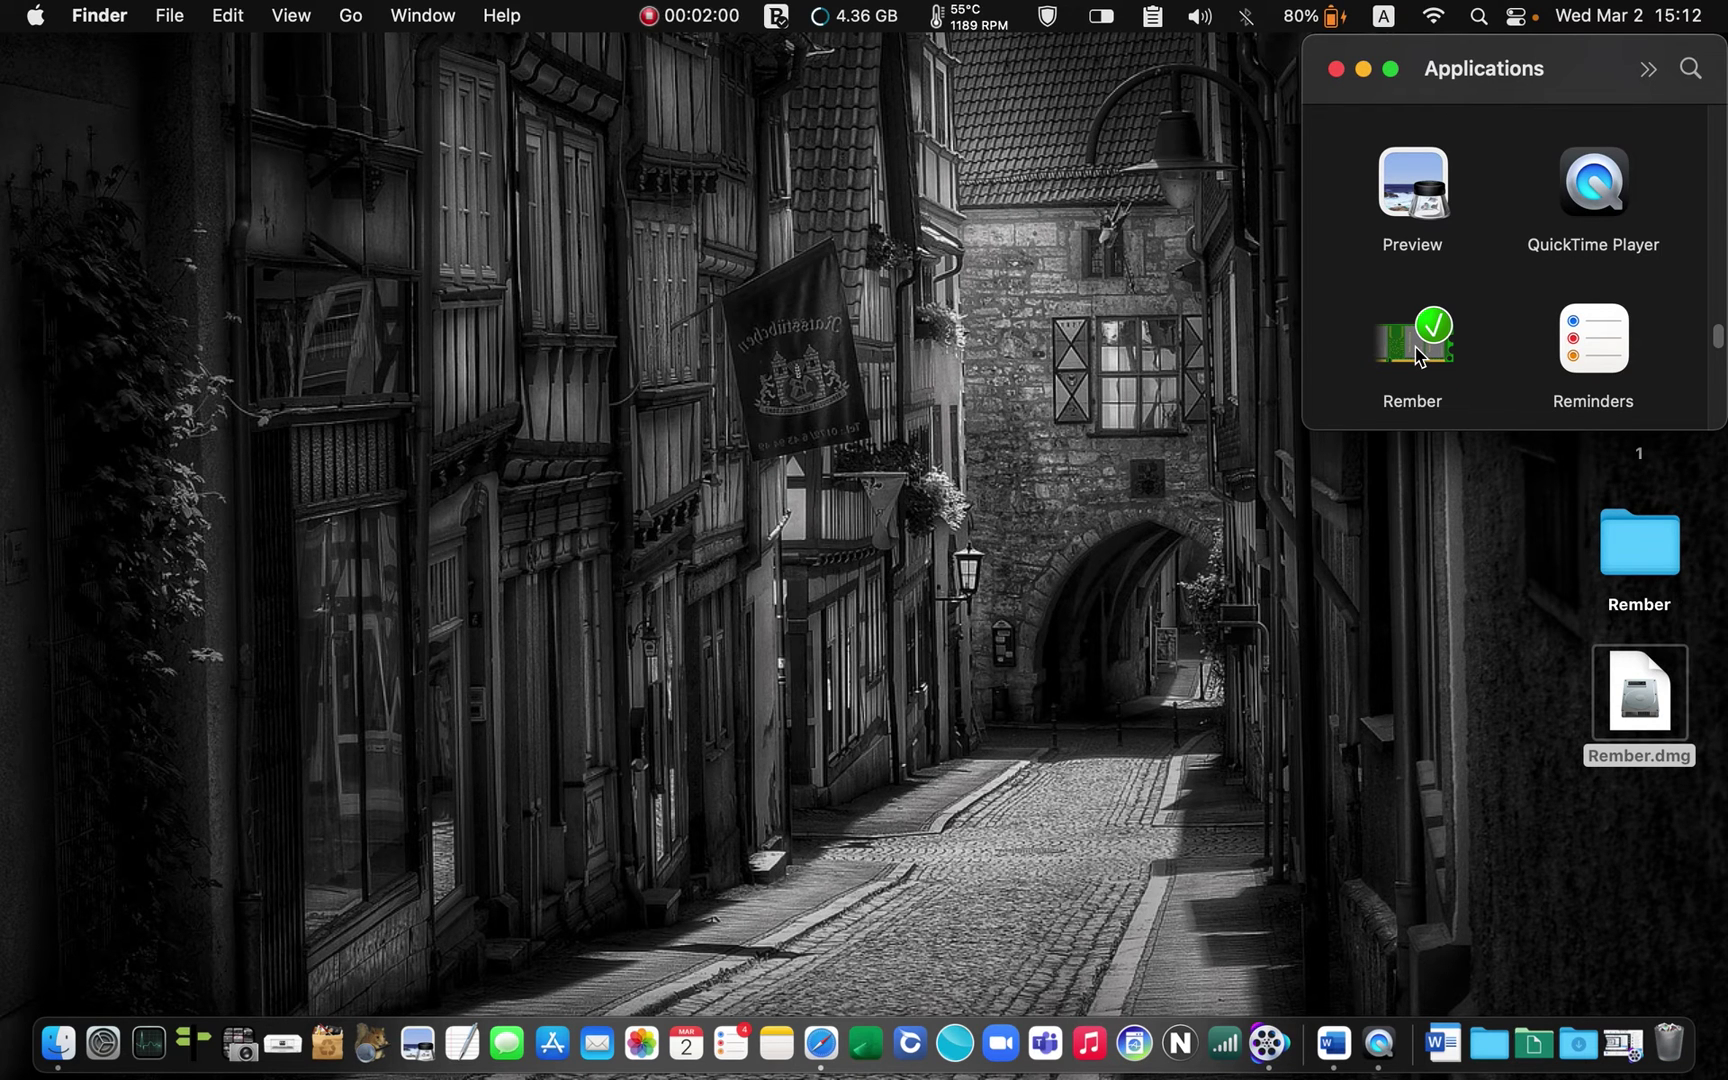
double_click(1418, 357)
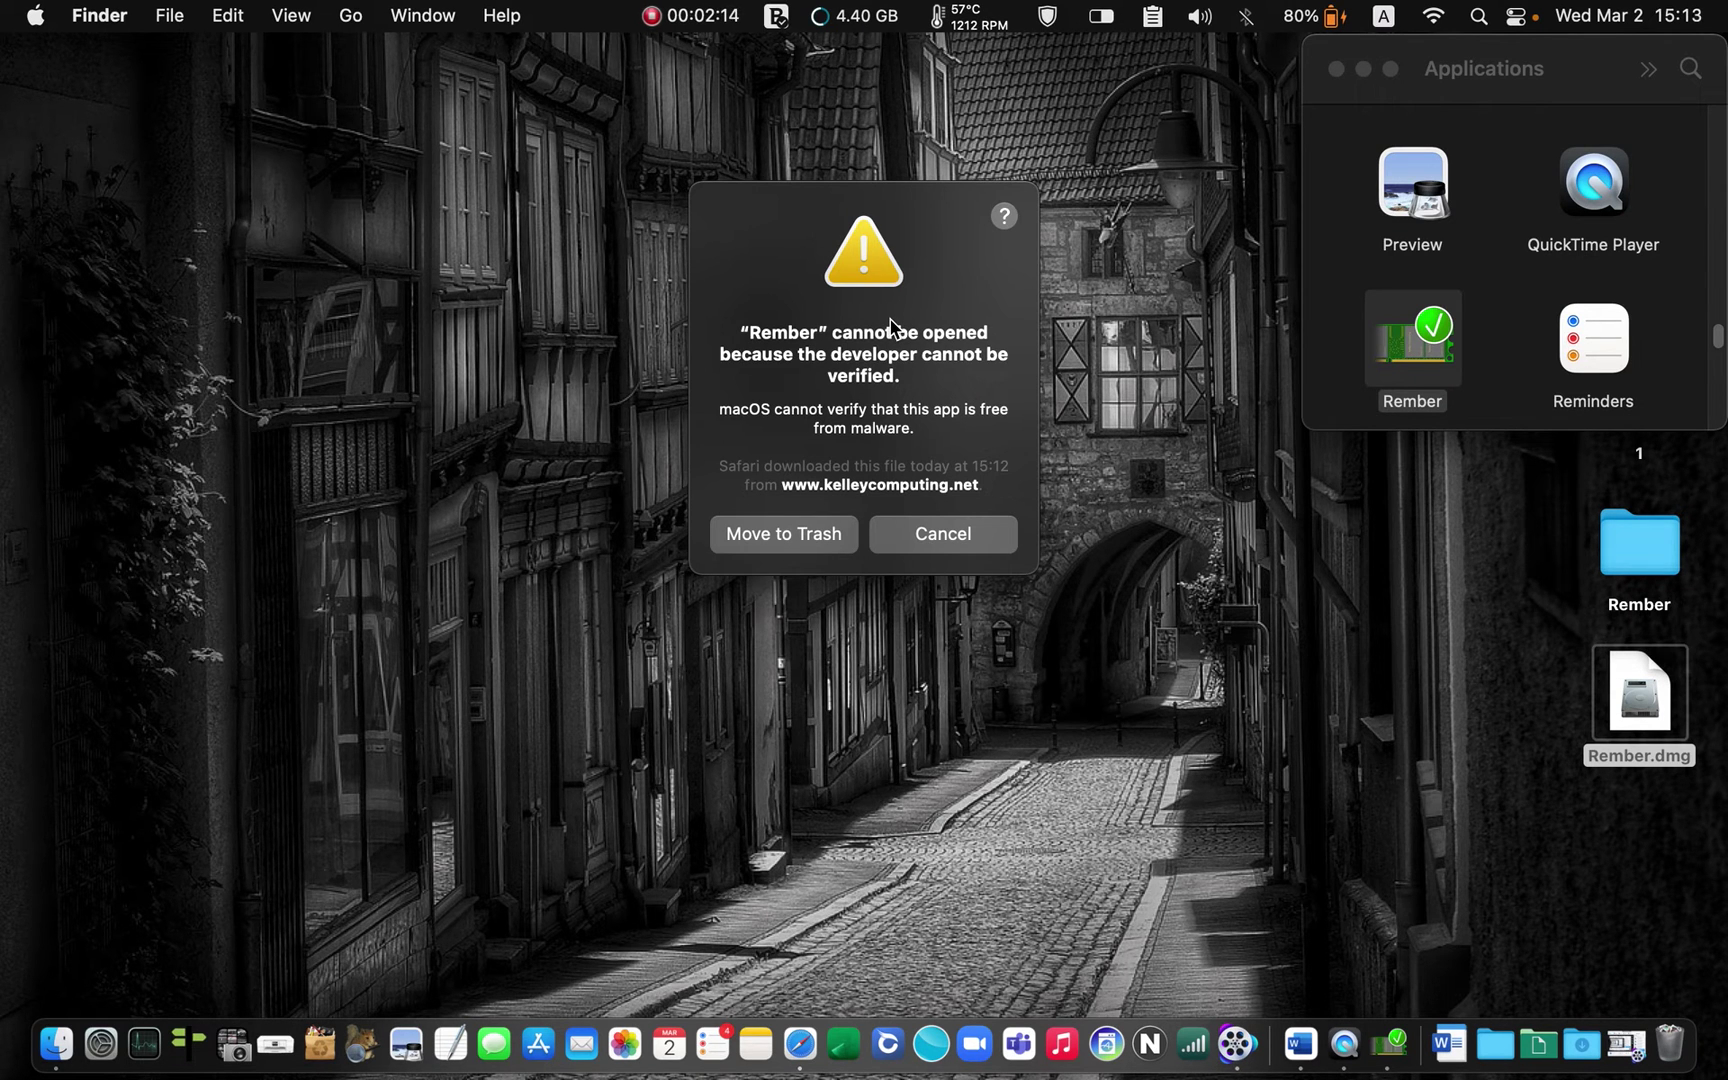
click(962, 545)
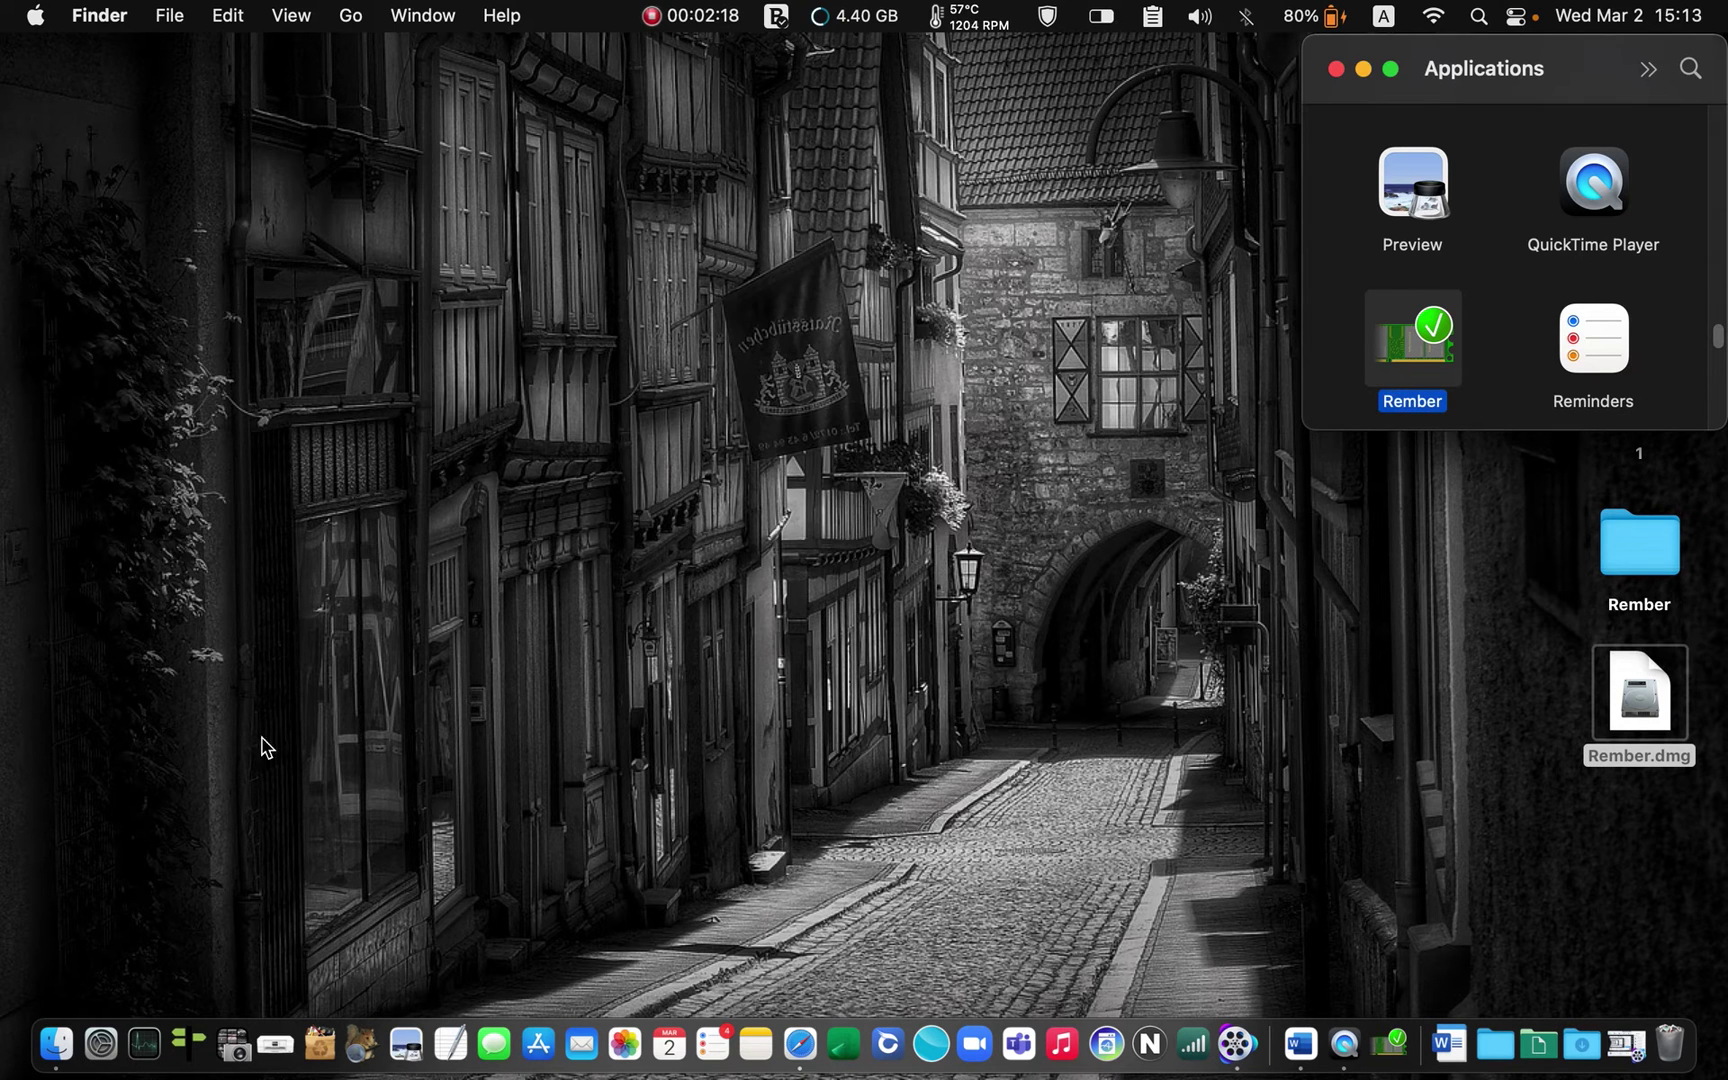
- Use Open Anyway in Security & Privacy General and confirm launching Rember
click(101, 1045)
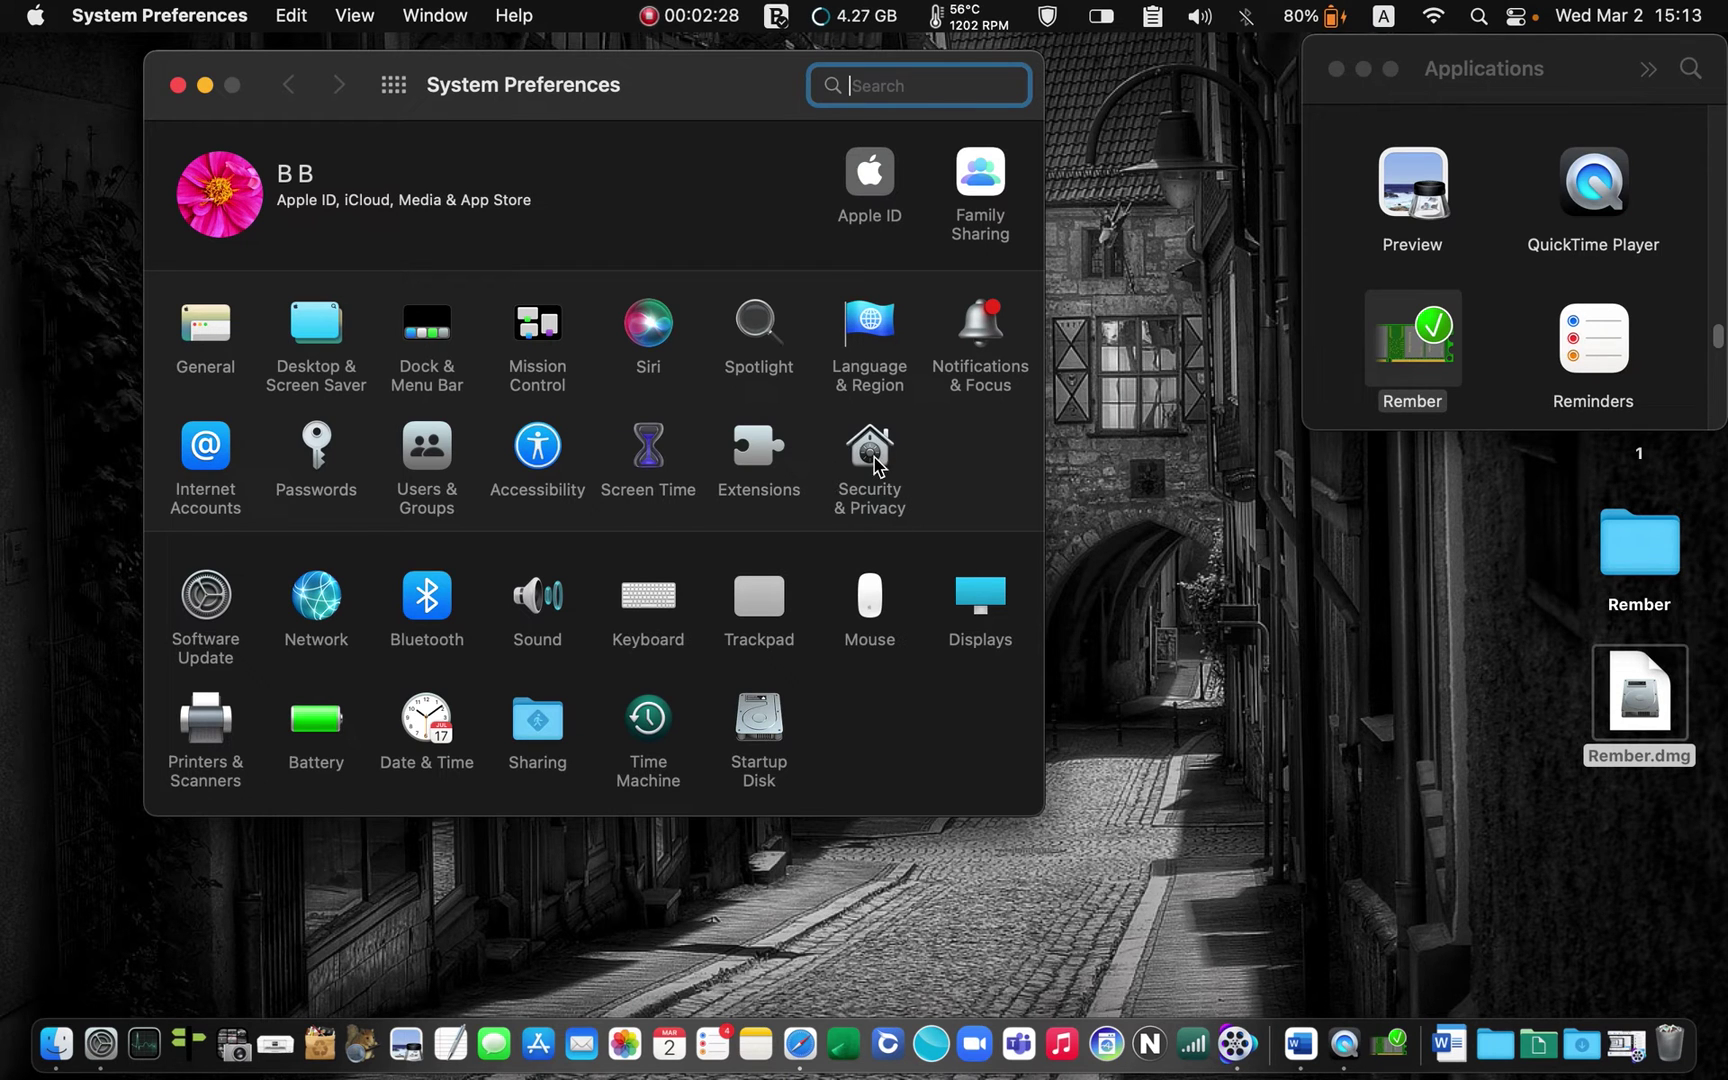
click(874, 466)
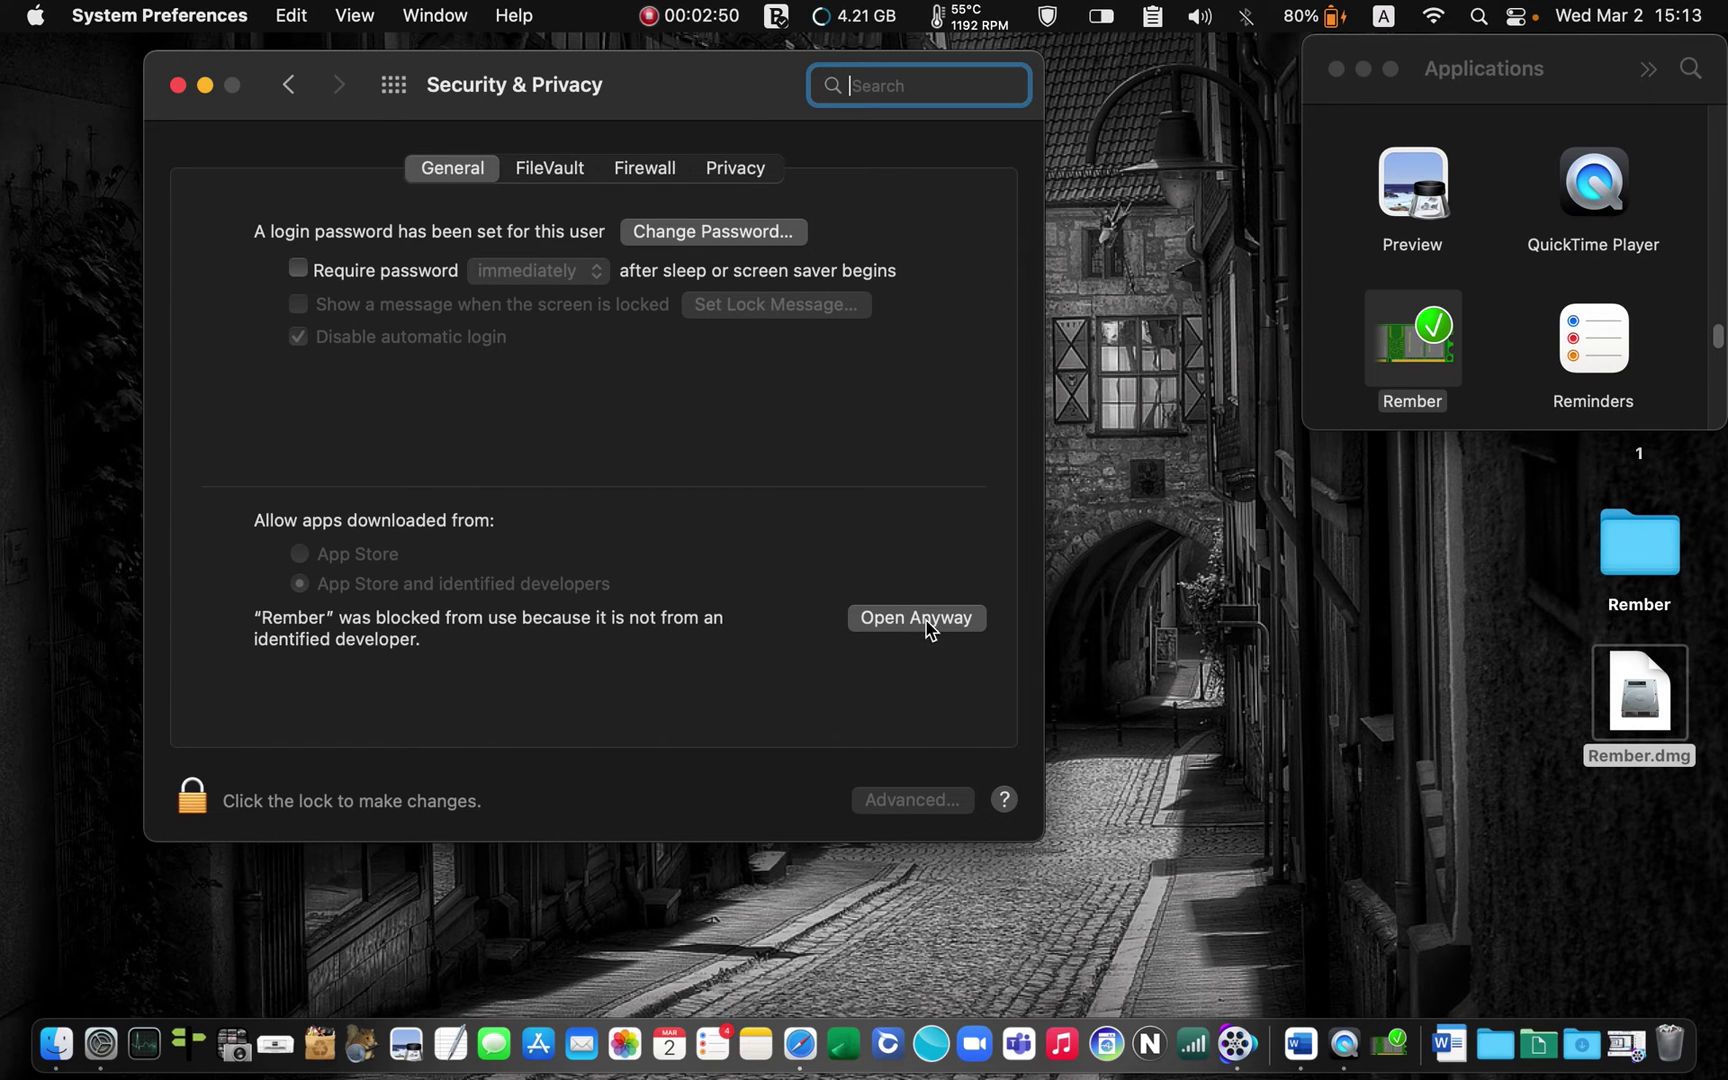
click(893, 626)
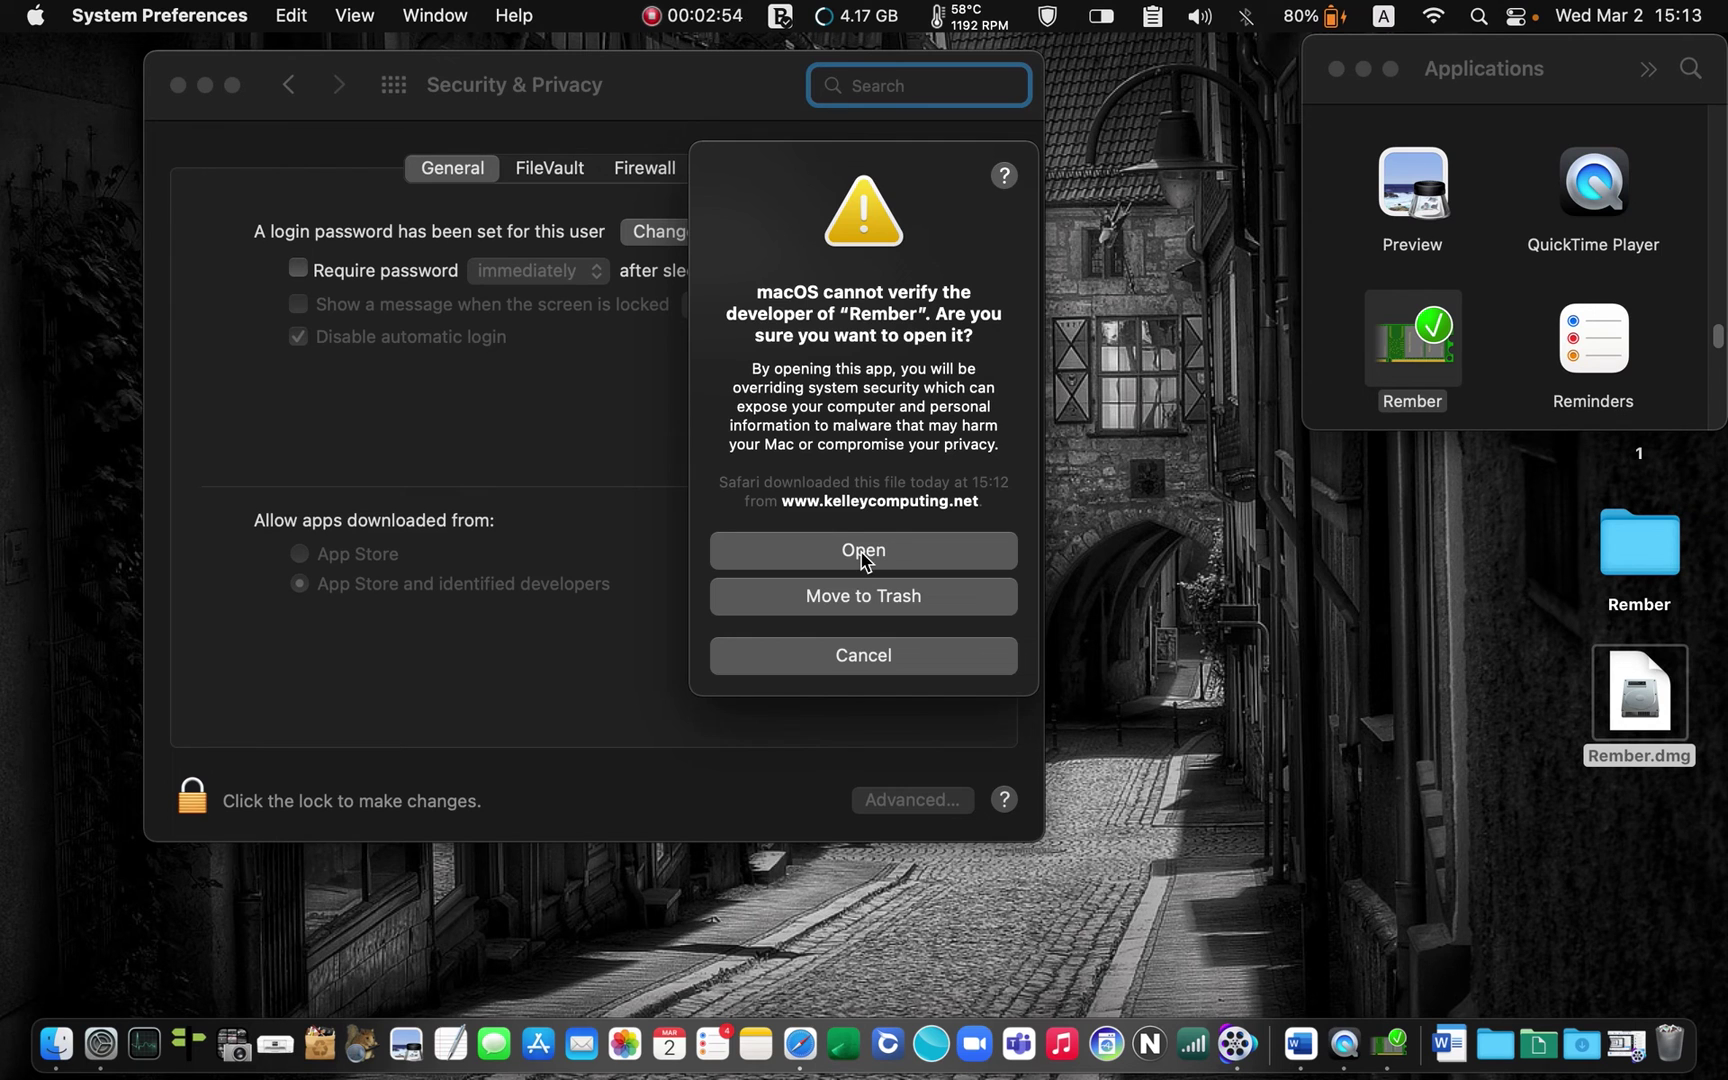
click(863, 551)
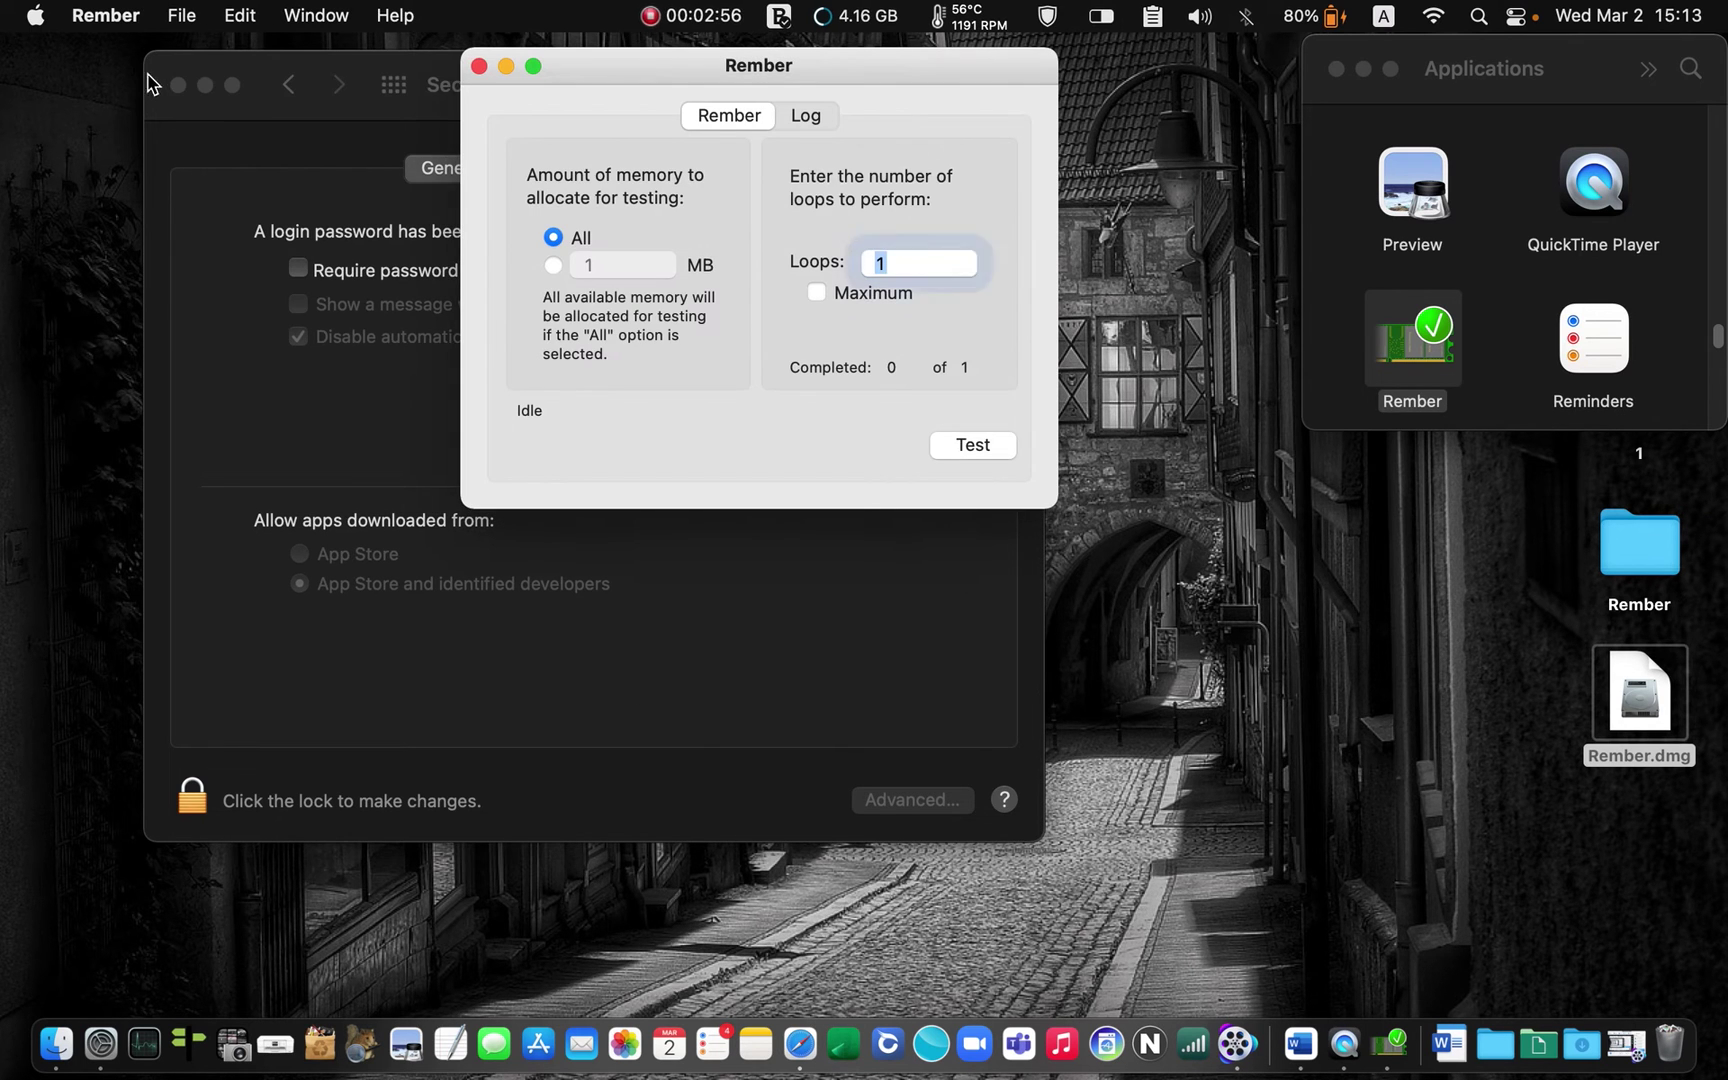
- Close Security & Privacy, reposition Rember, and check the Loops field stays at one
click(178, 84)
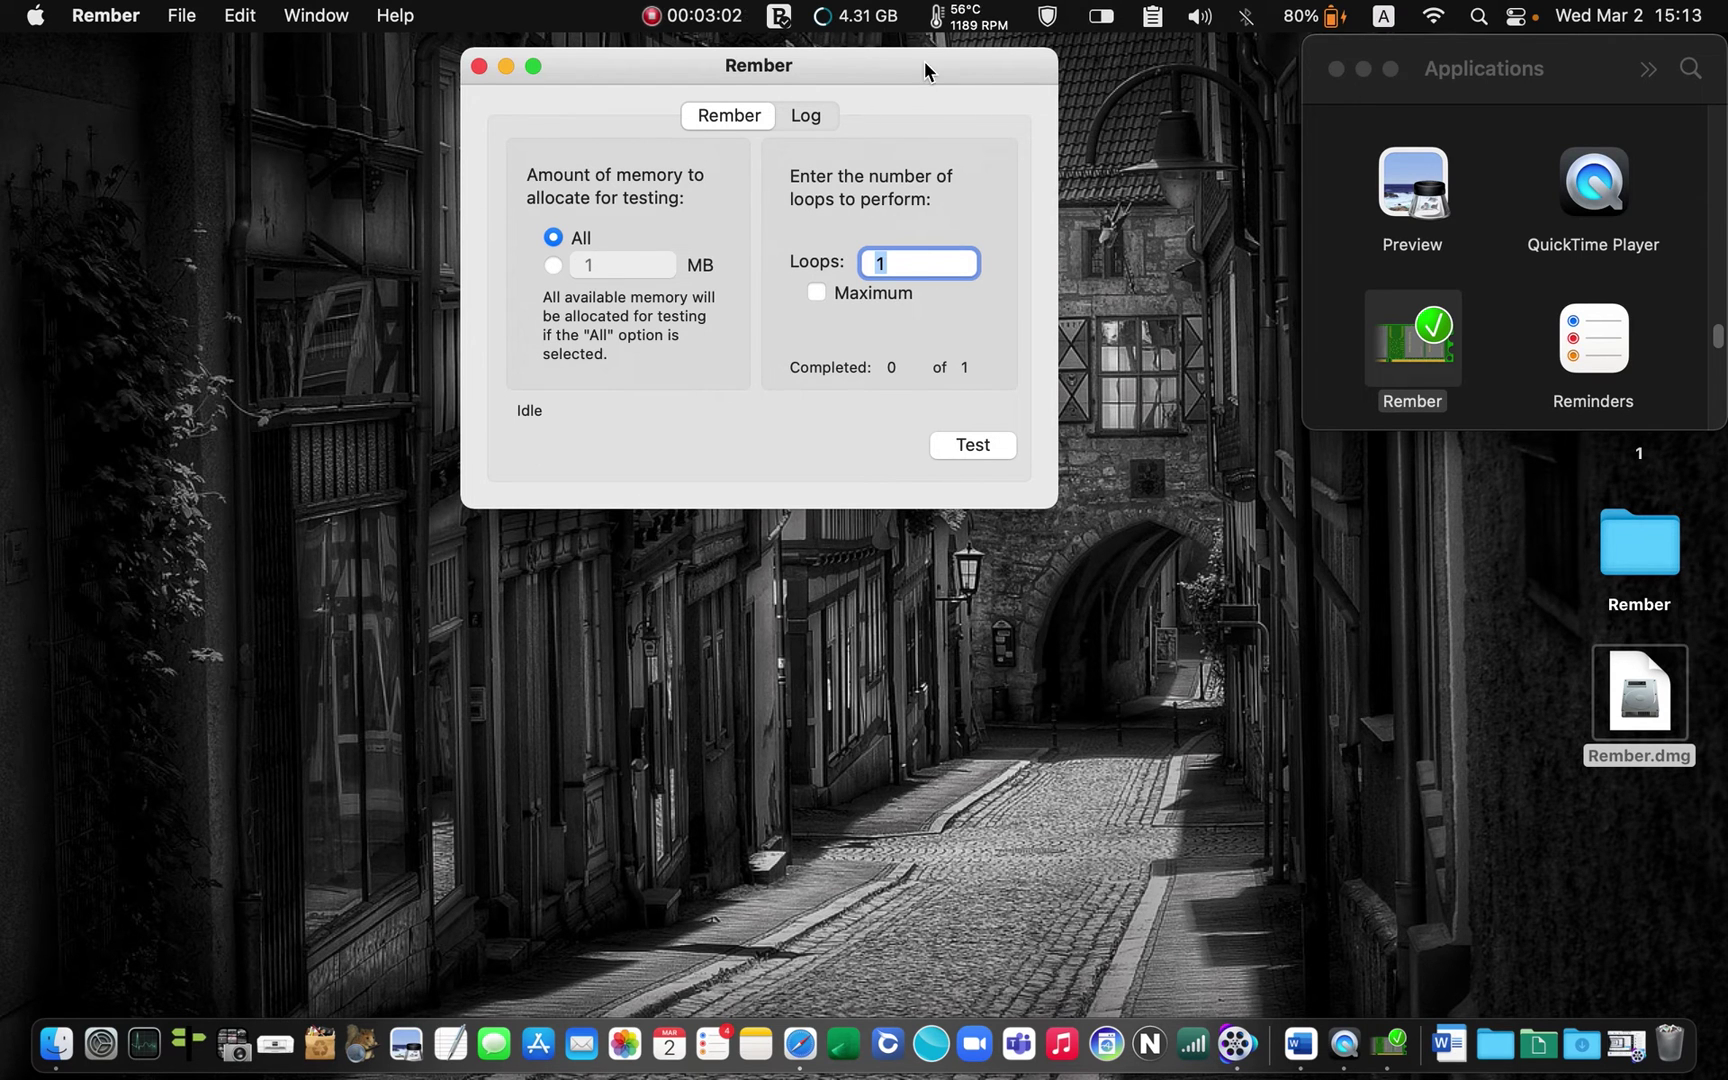
drag(923, 61, 923, 60)
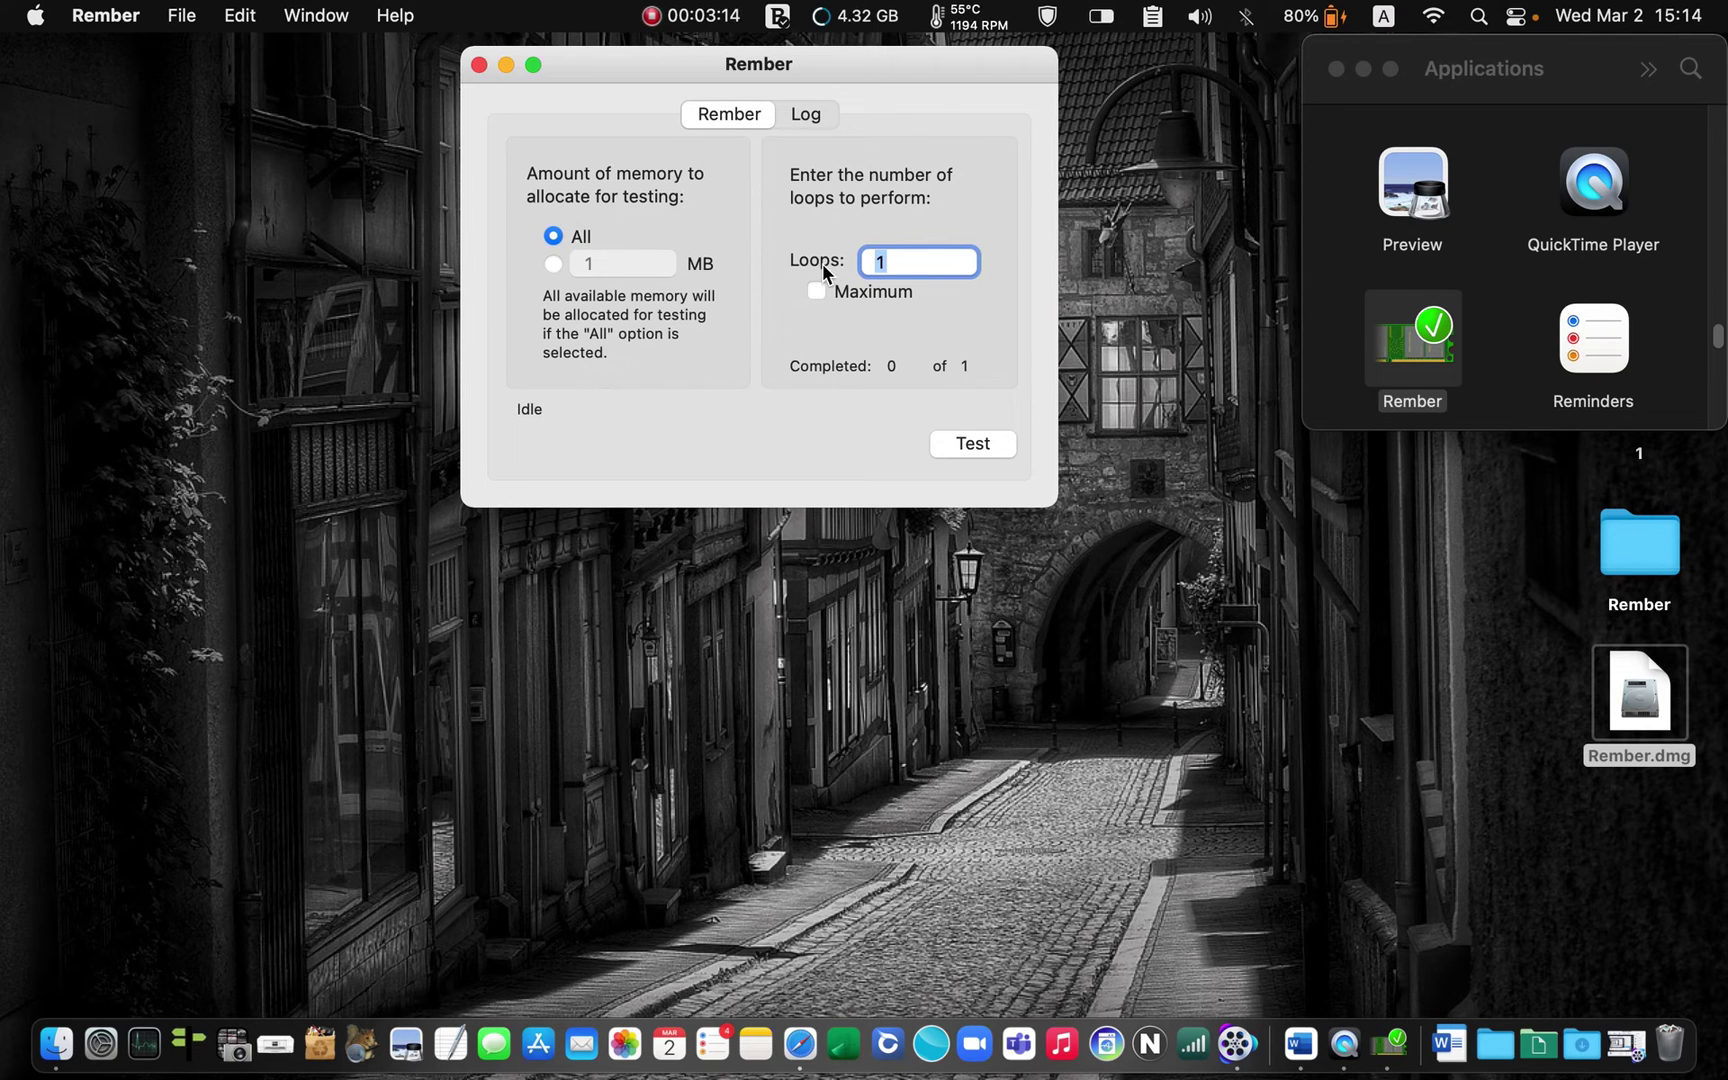
click(891, 259)
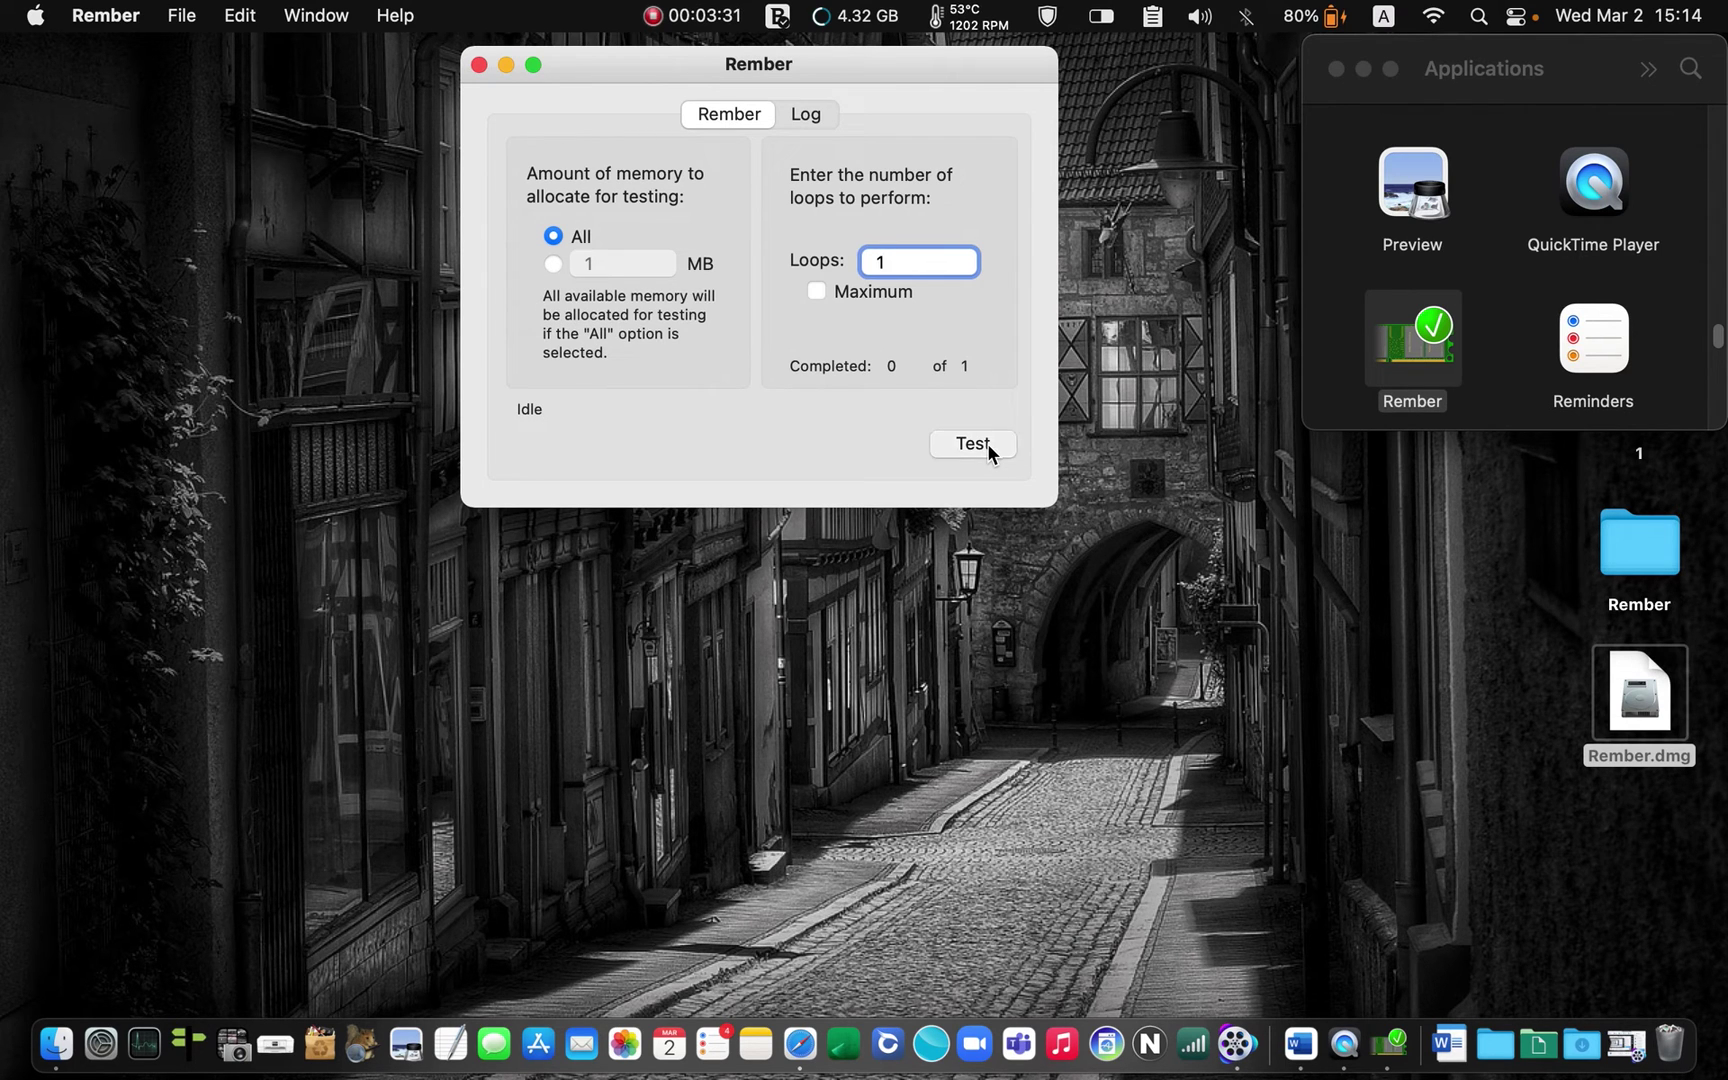
- Run Rember's Test on all memory, then open the screen recorder's menu
click(987, 443)
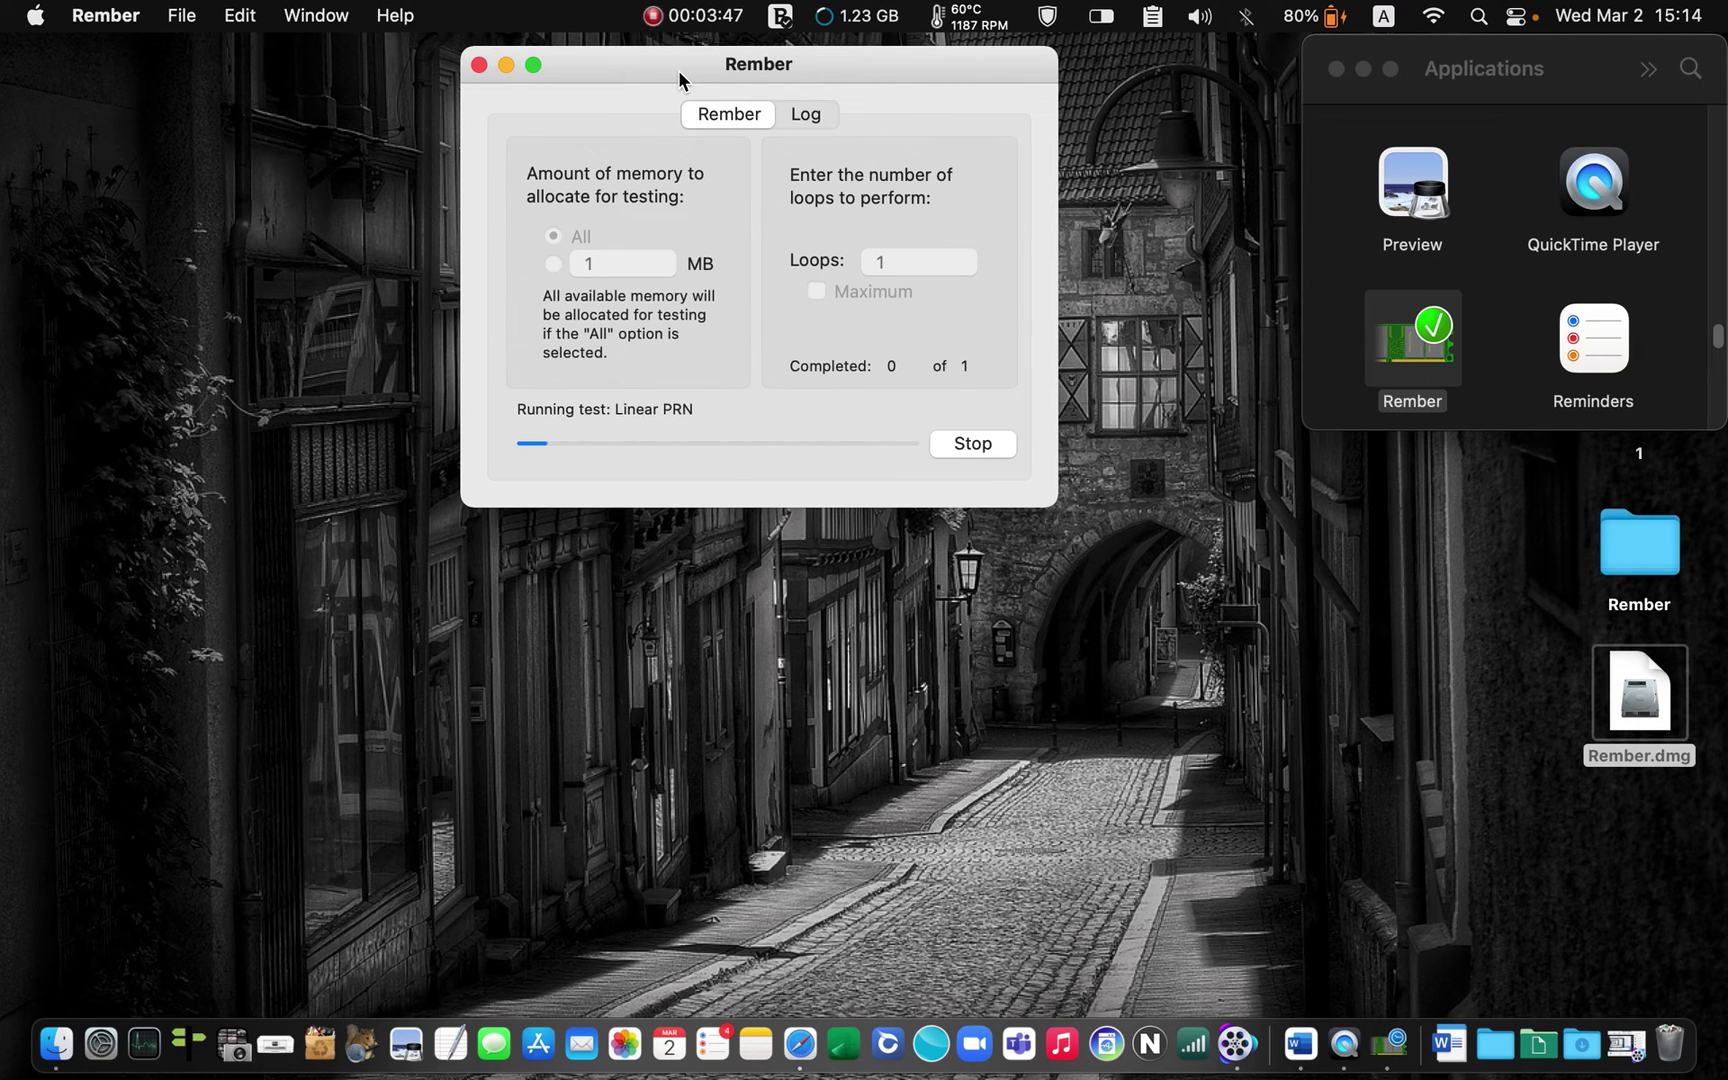
click(710, 16)
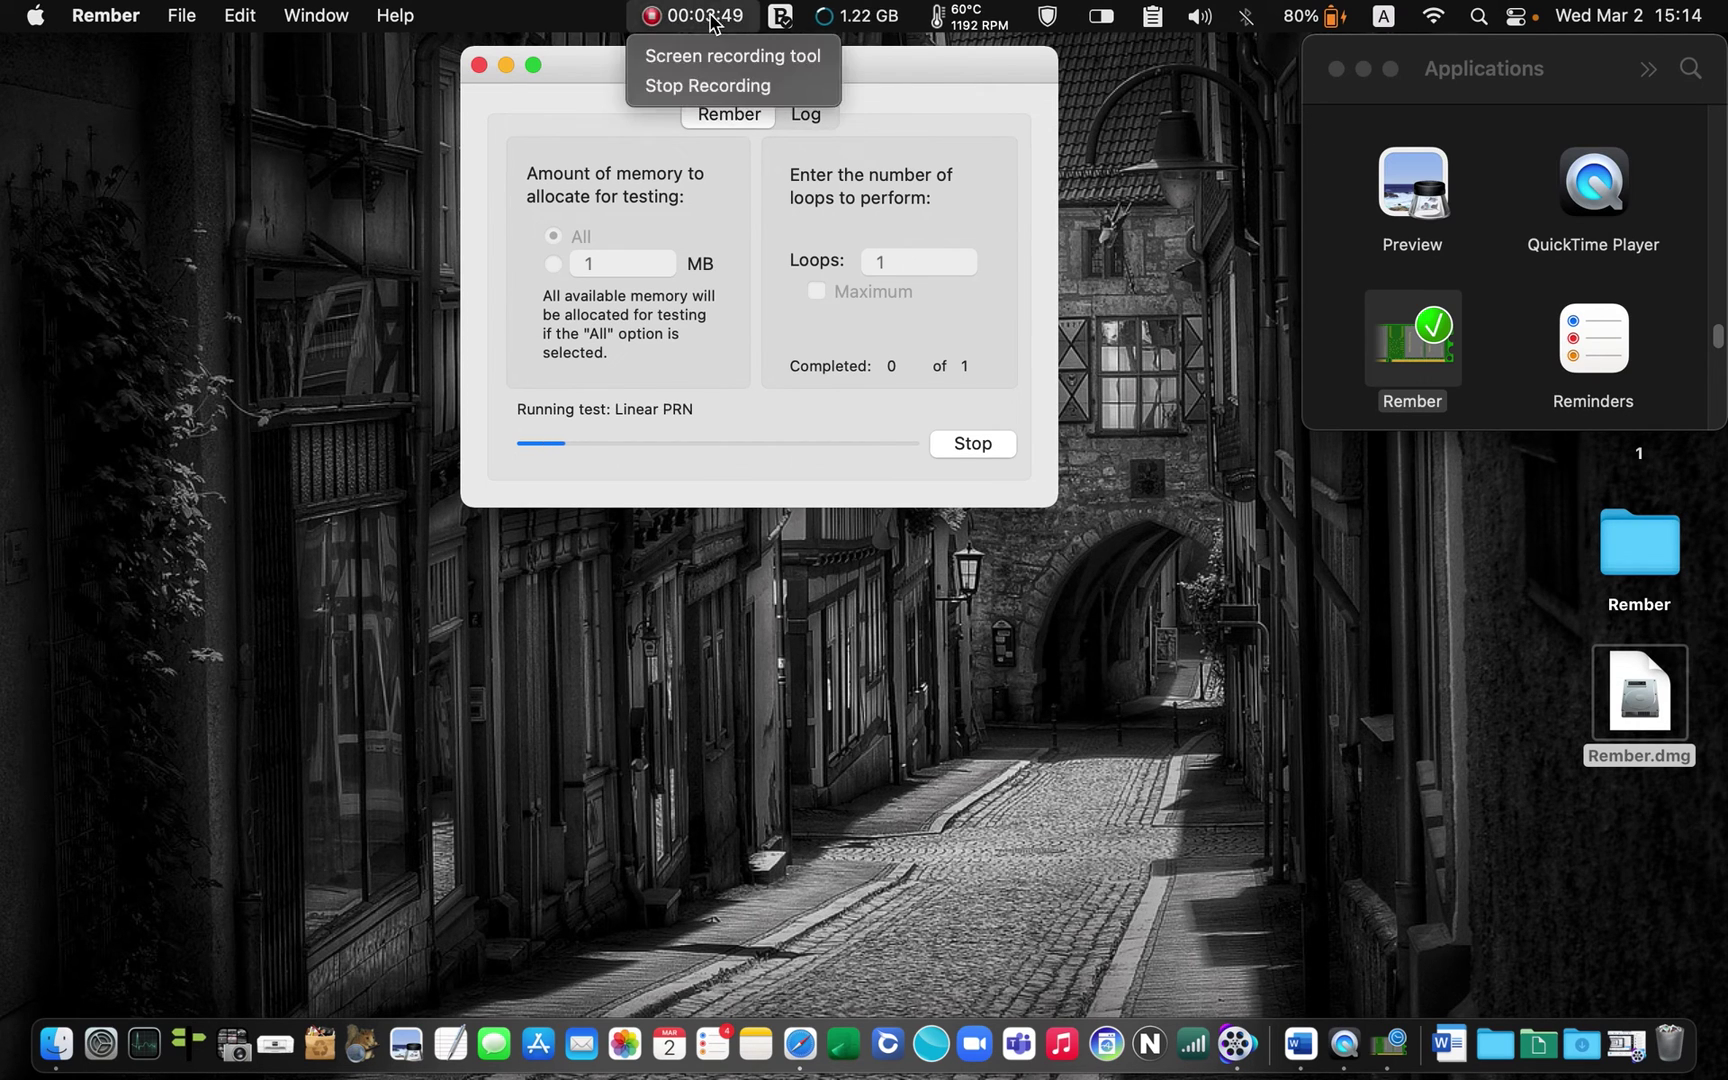
- Stop the screen recording as Rember reports 'All tests passed!' for 8 GB
click(697, 88)
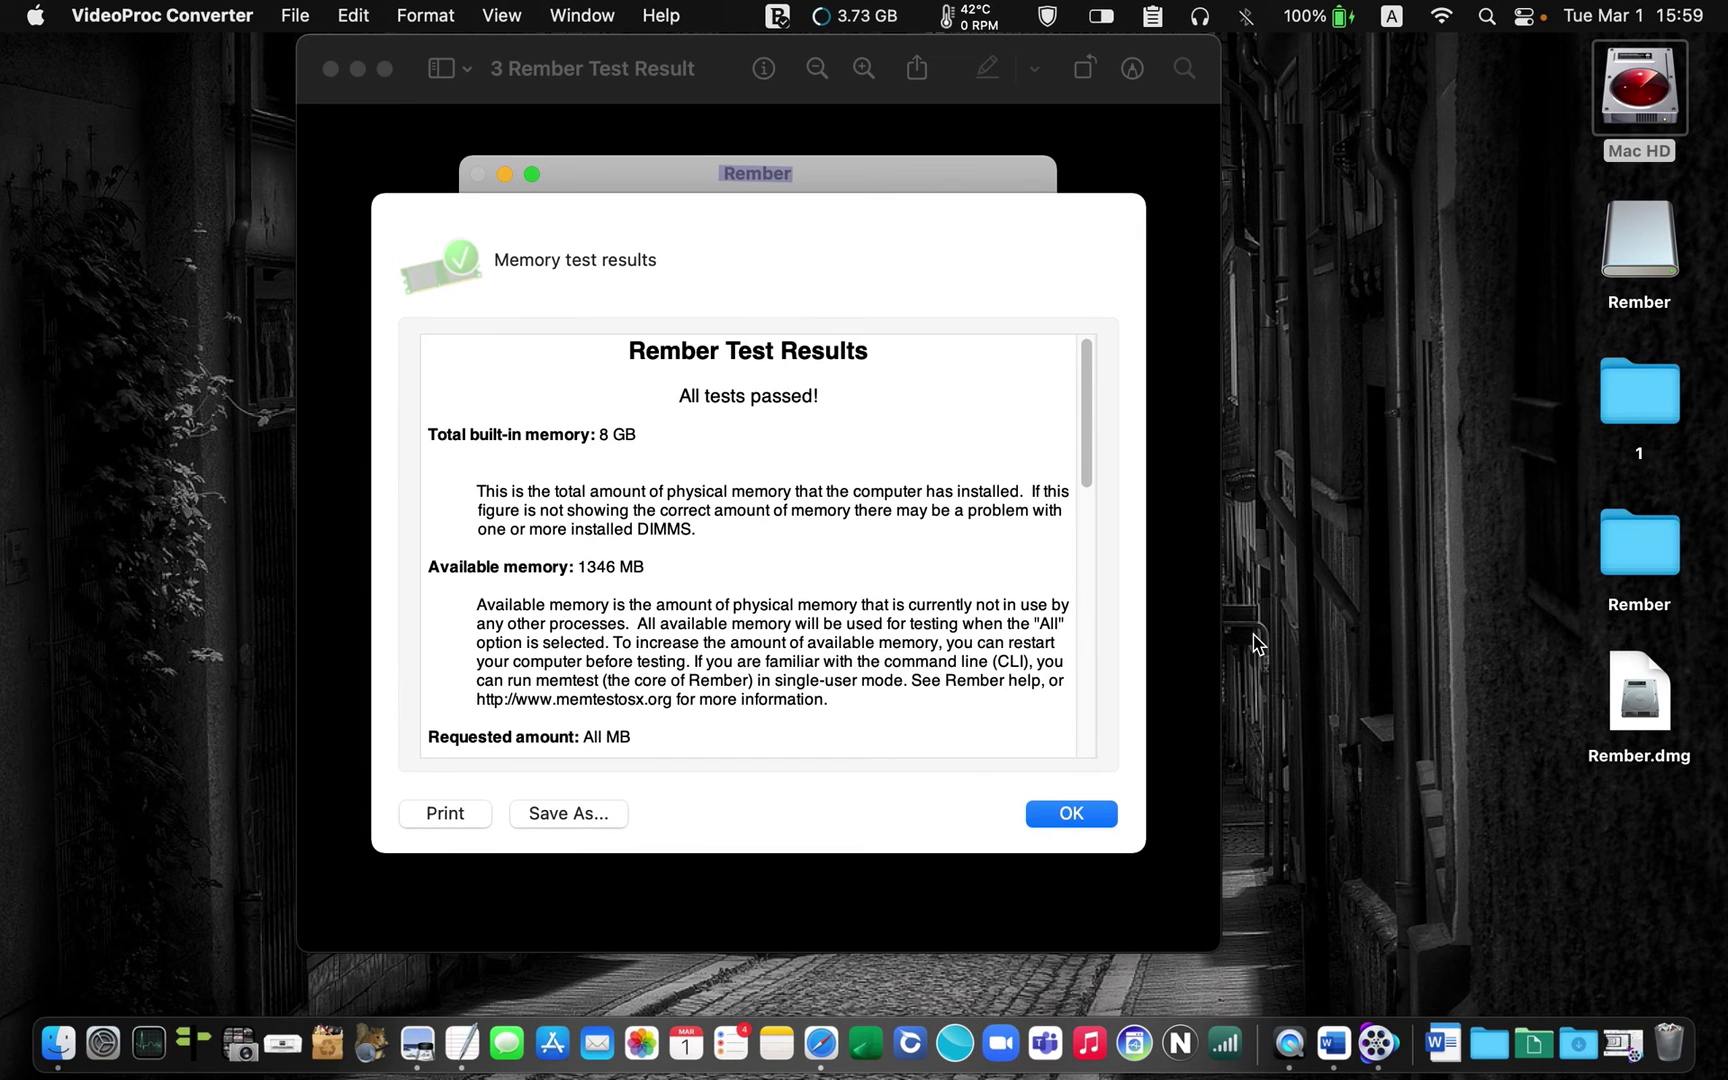